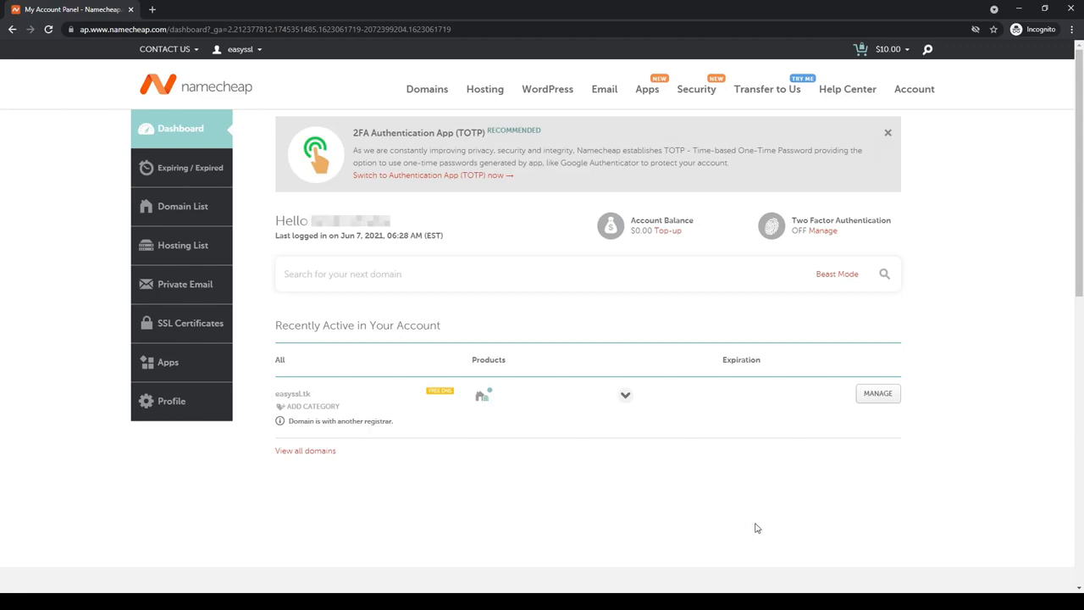
- Order a PositiveSSL certificate for 1 year and check out with PayPal
mouse_move(698, 93)
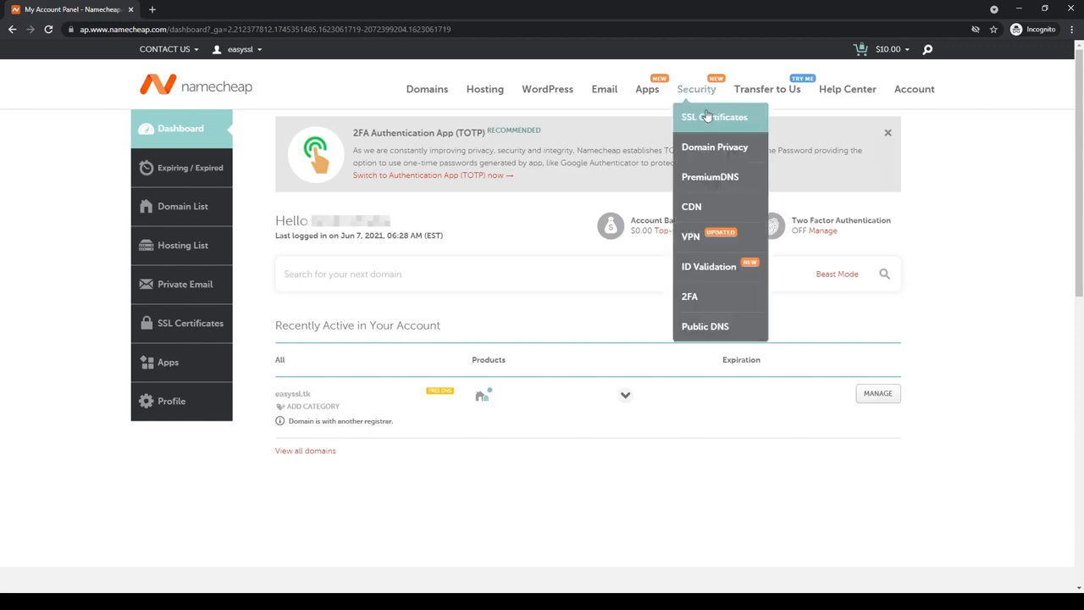
left_click(714, 119)
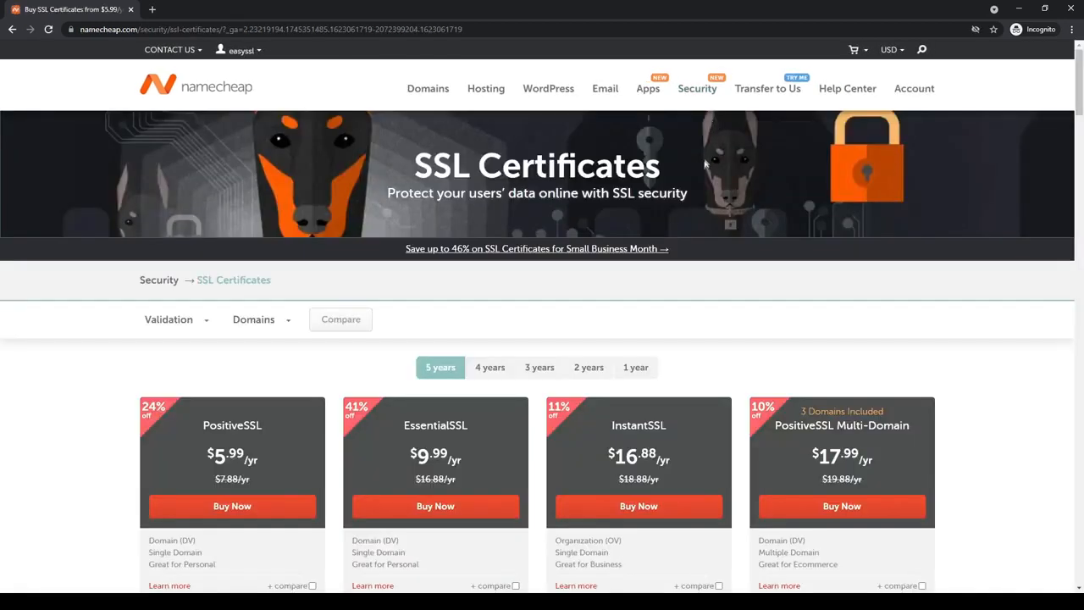
left_click(640, 371)
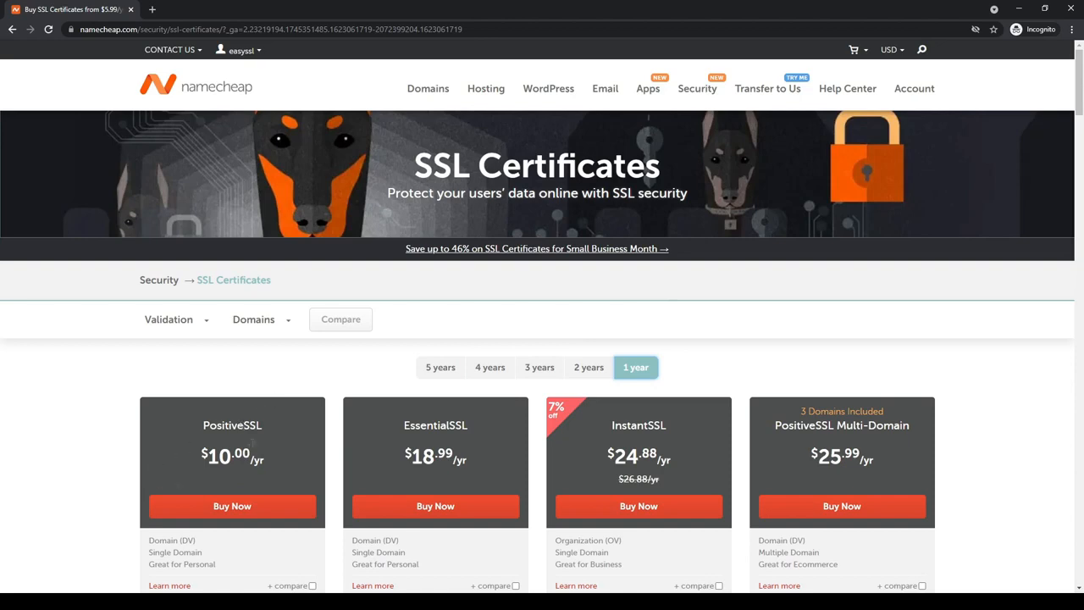
left_click(248, 505)
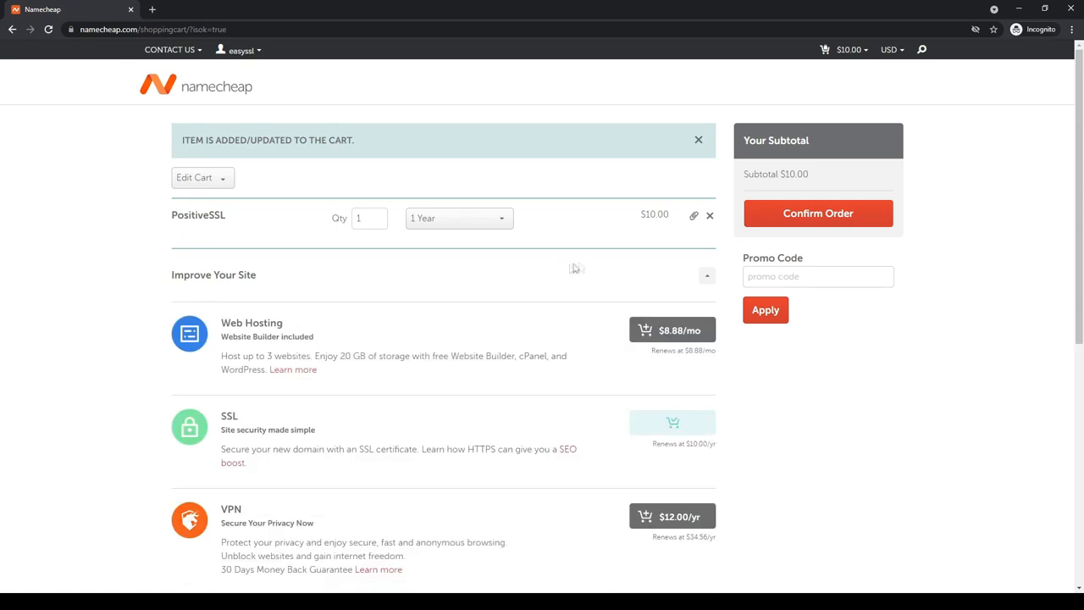
left_click(800, 219)
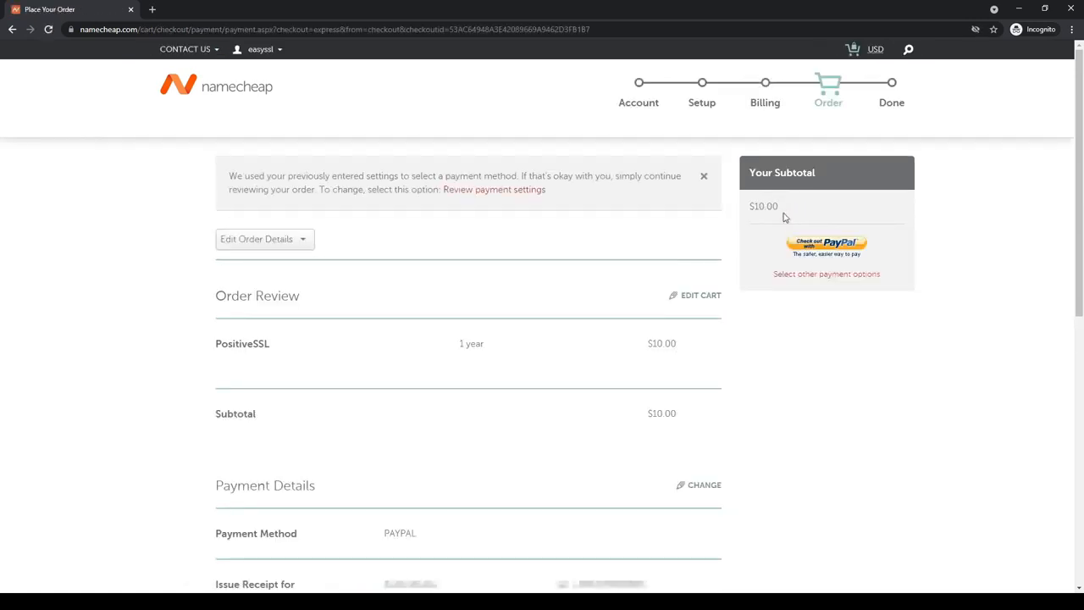
left_click(820, 246)
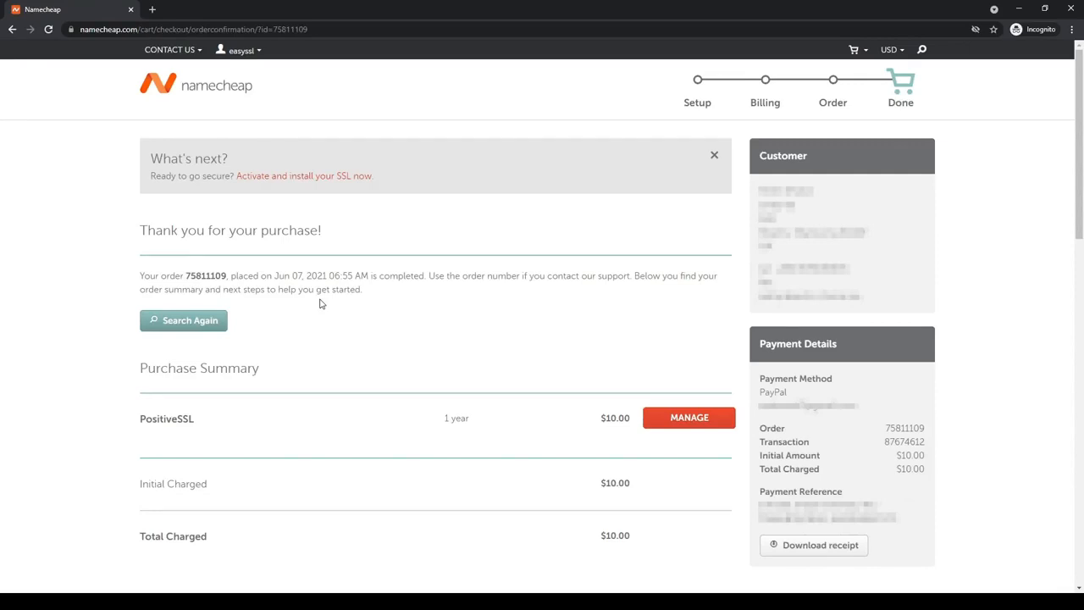
- Start activating the new PositiveSSL certificate from the account's list of SSL certificates
left_click(687, 421)
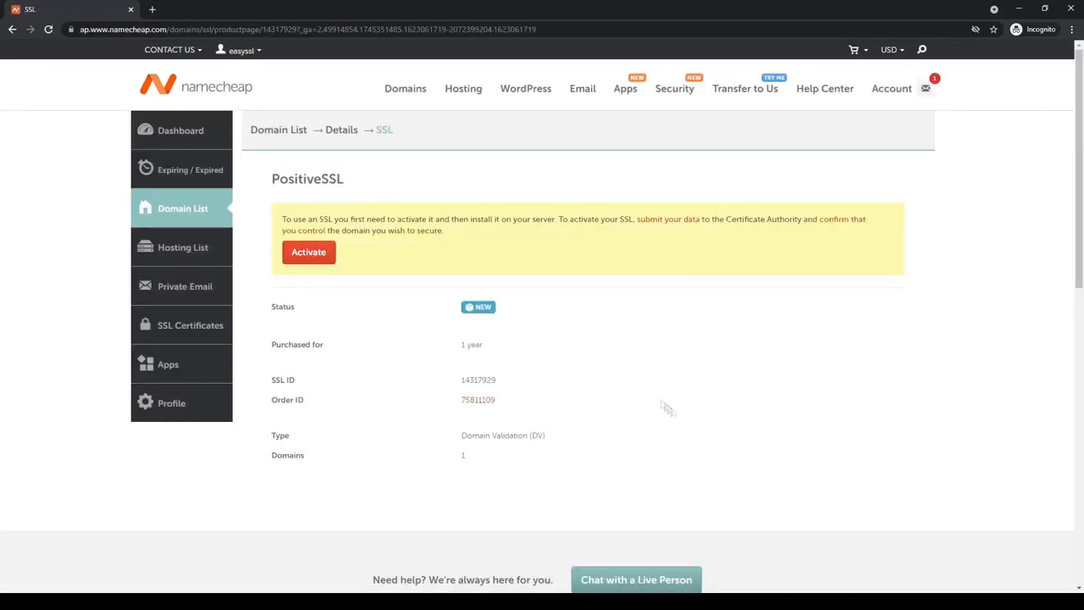
left_click(190, 325)
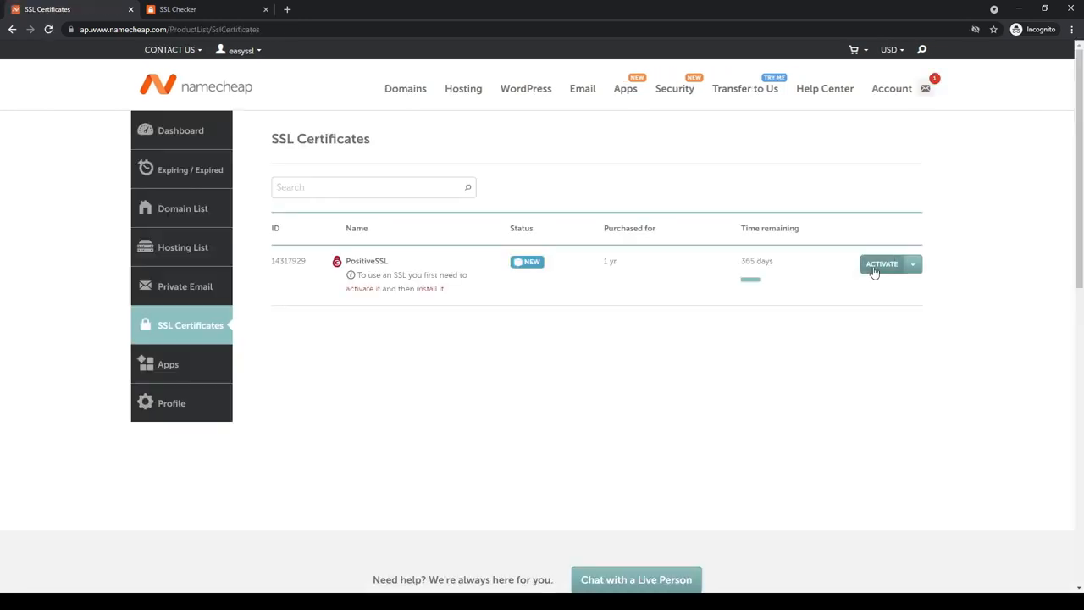
left_click(876, 266)
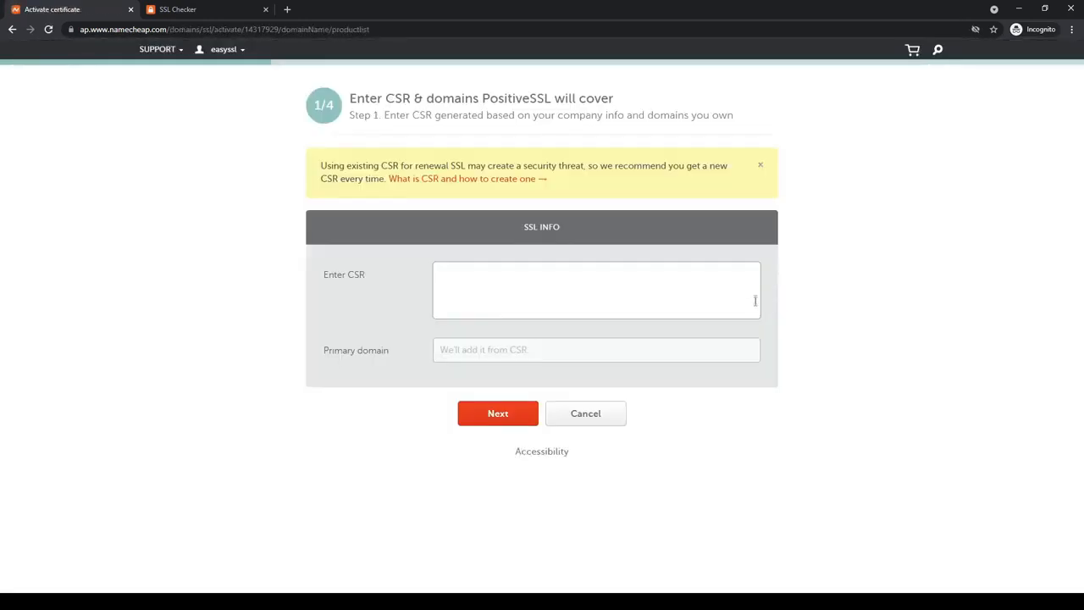
triple_click(353, 341)
left_click(361, 342)
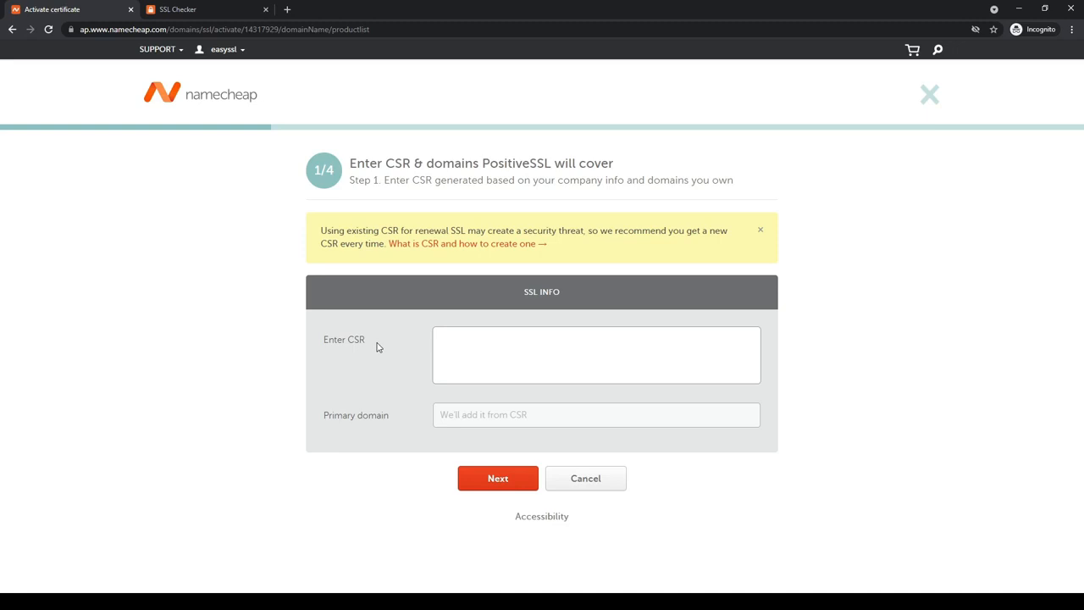
- Switch to the decoder.link site and open its CSR Generator
left_click(206, 11)
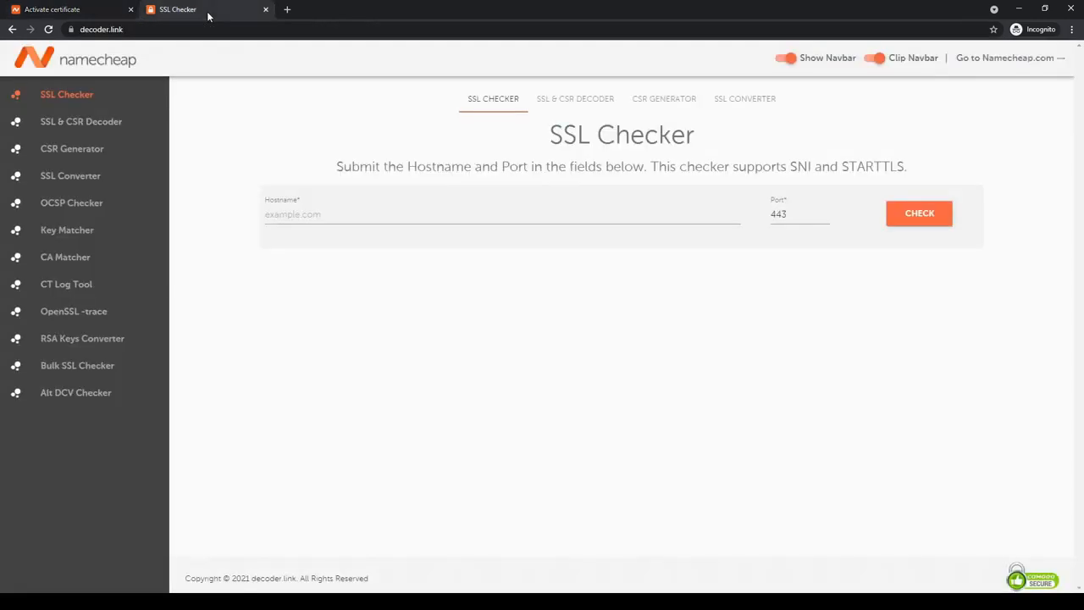
left_click(124, 30)
left_click(127, 31)
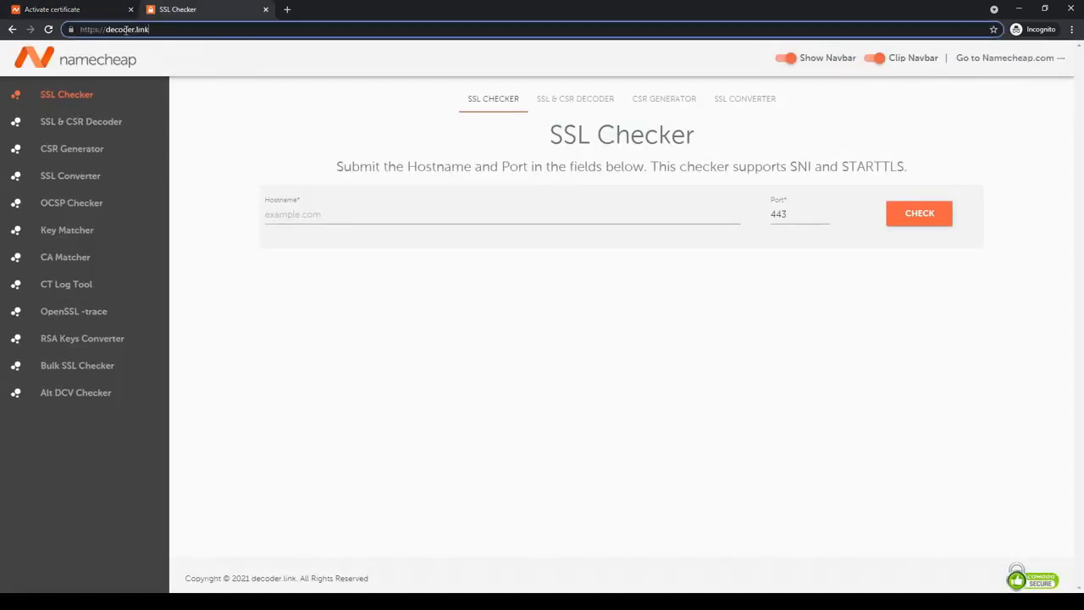
left_click(270, 149)
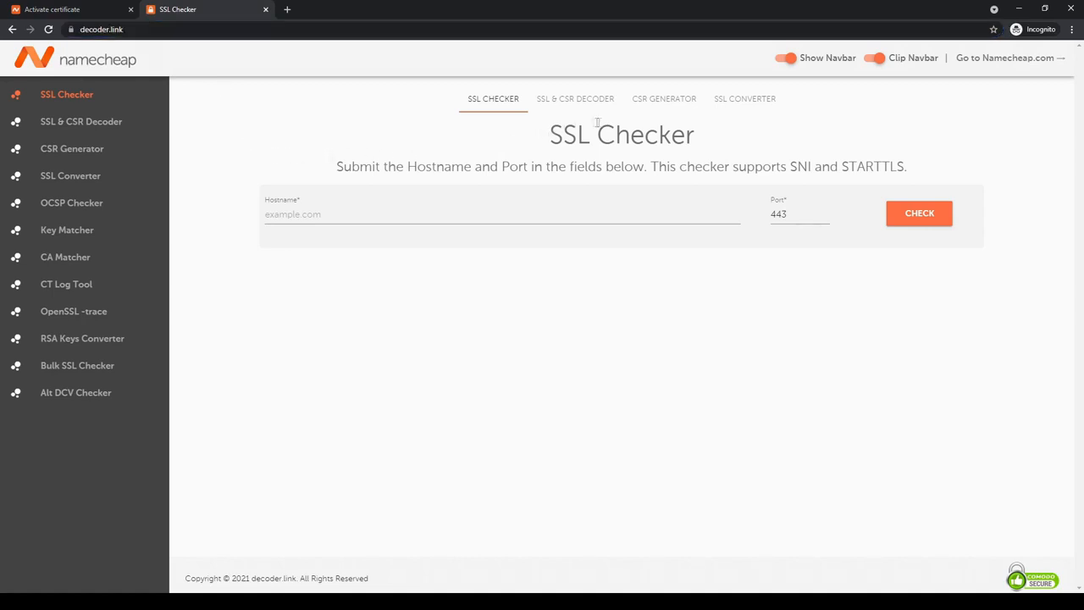
left_click(652, 109)
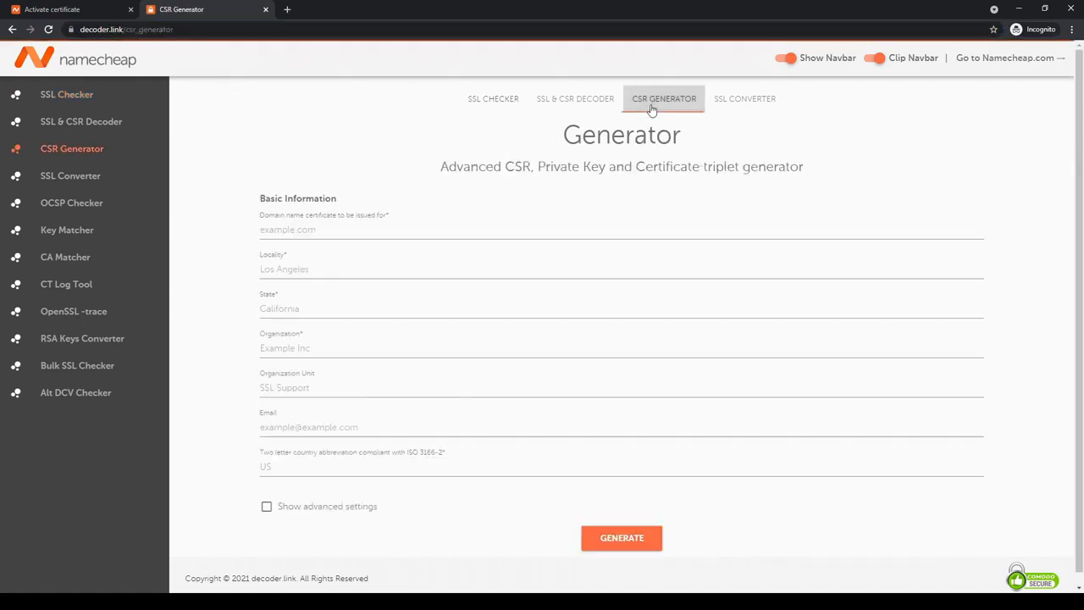
- Generate a CSR for easyssl.tk with locality Los Angeles, state California, organization NA and country US
left_click(437, 231)
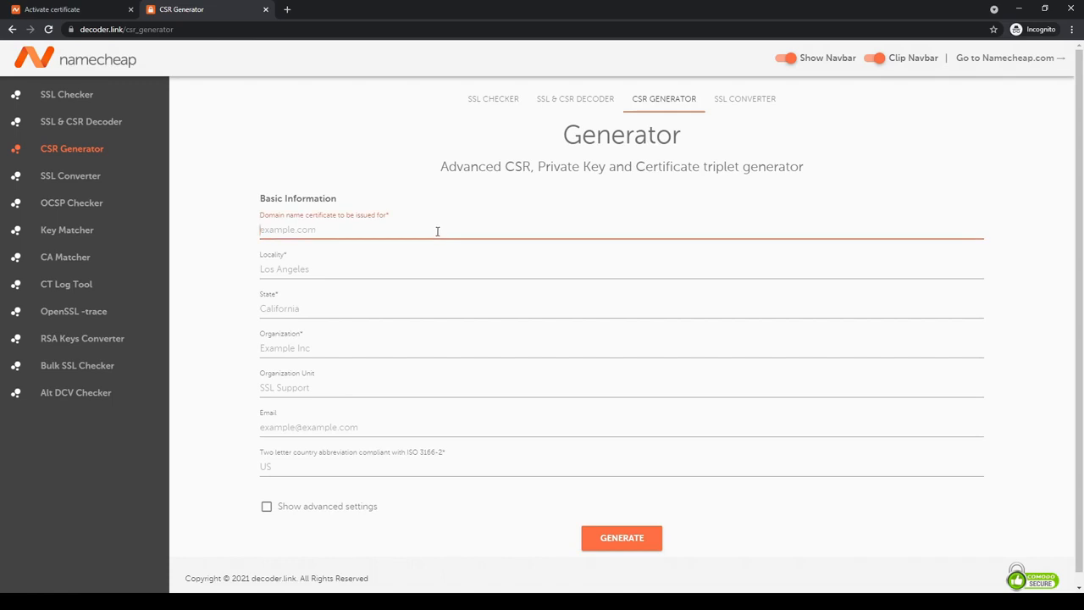
type("easyssl.tk")
key("Tab")
type("Los Angeles")
key("Tab")
type("Califo")
key("Tab")
type("NA")
key("Tab")
key("Tab")
key("Tab")
type("US")
left_click(656, 549)
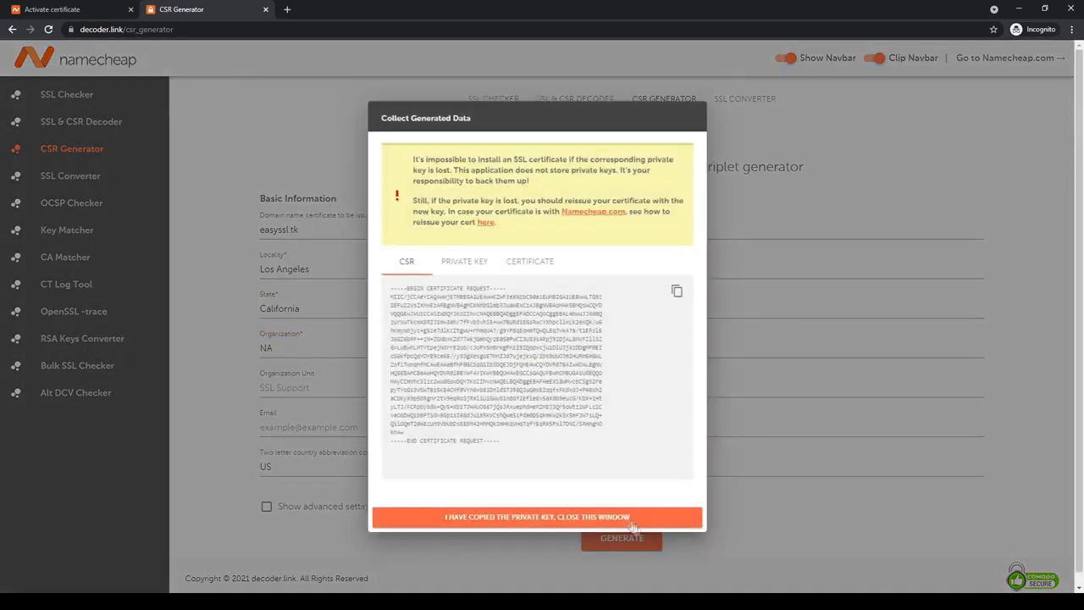
- Copy the generated private key for safekeeping, and copy the CSR code for the activation form
left_click(676, 293)
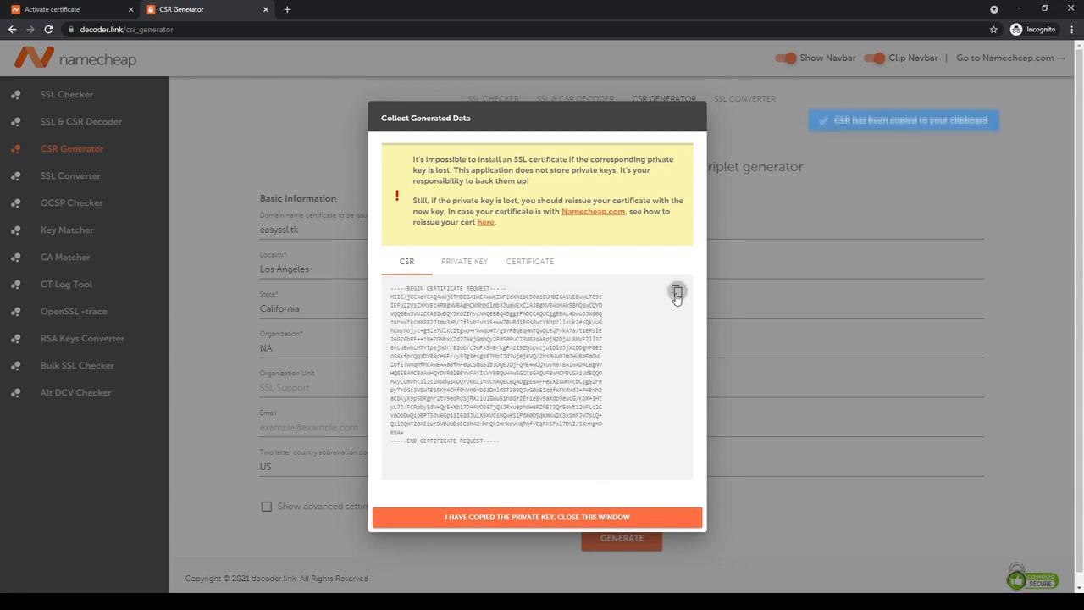
left_click(467, 264)
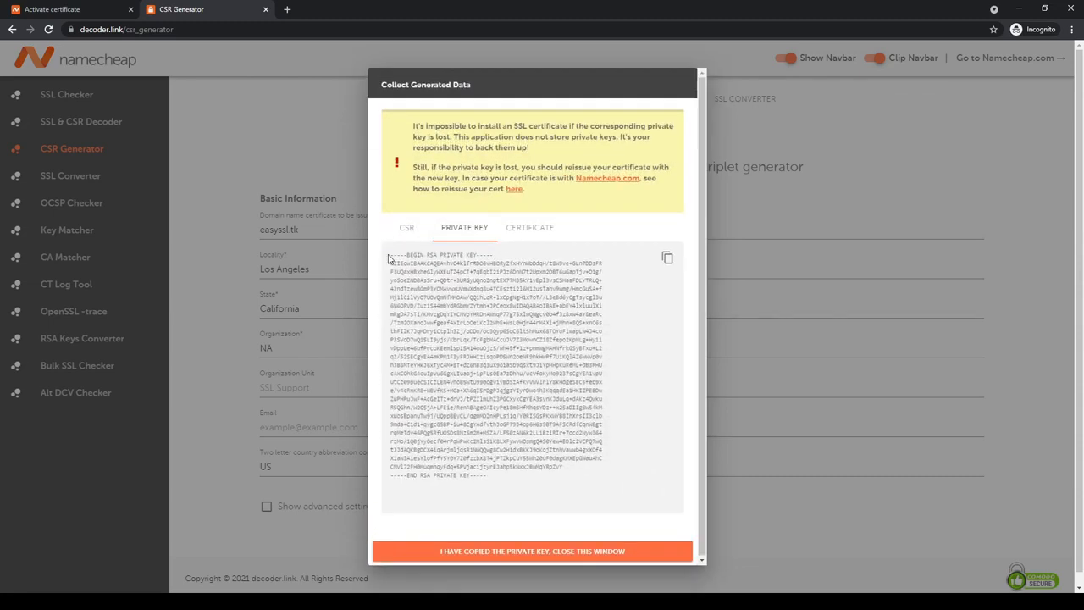
left_click(666, 260)
left_click(406, 227)
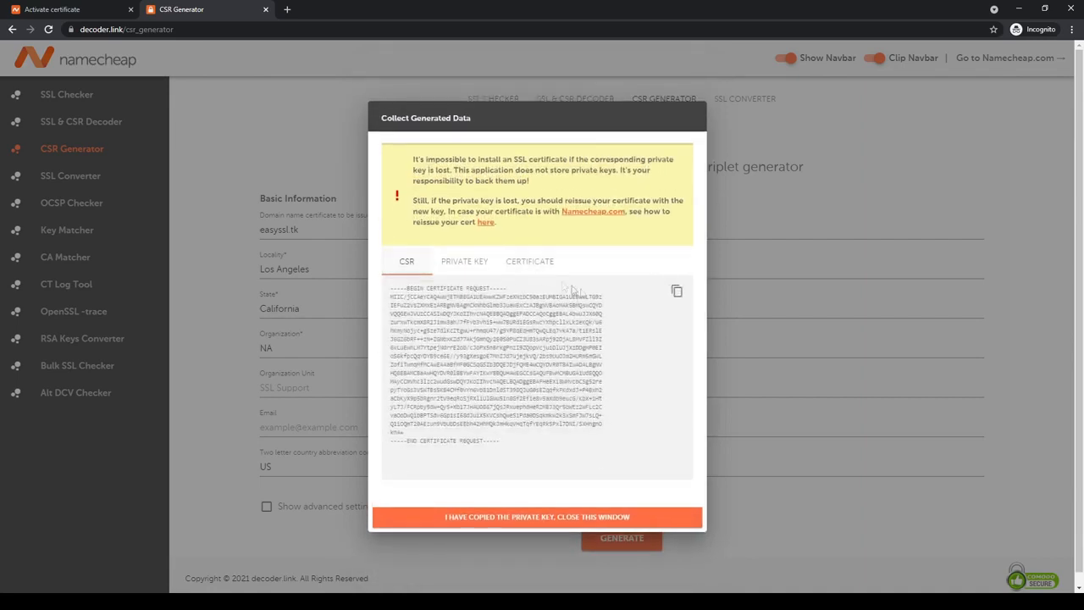
left_click(679, 293)
- Paste the CSR into the PositiveSSL activation form and proceed with Add CNAME record as the DCV method
left_click(72, 15)
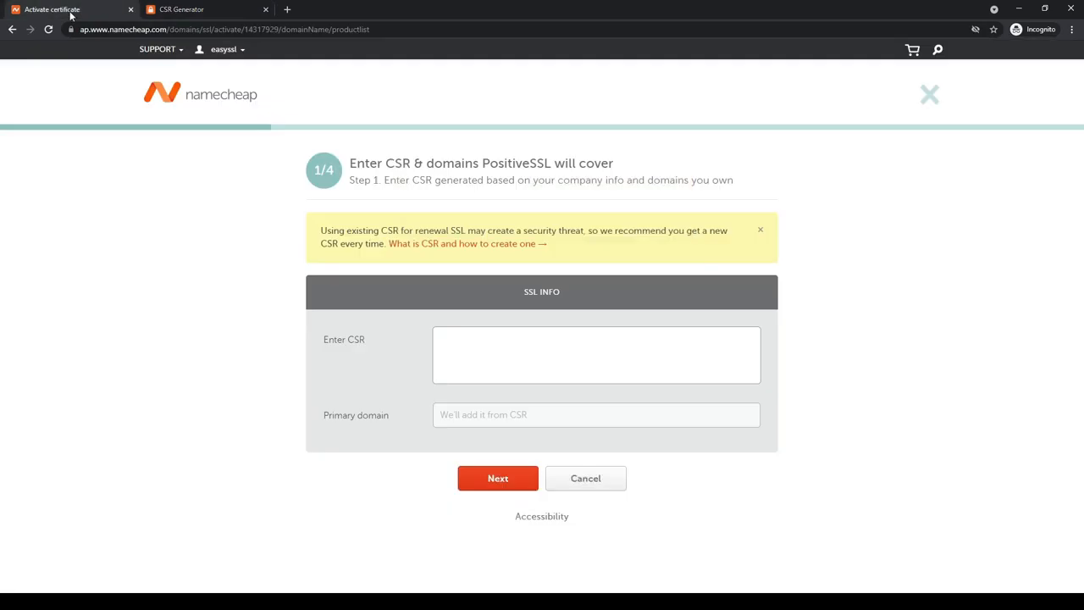
left_click(521, 341)
key("ctrl+v")
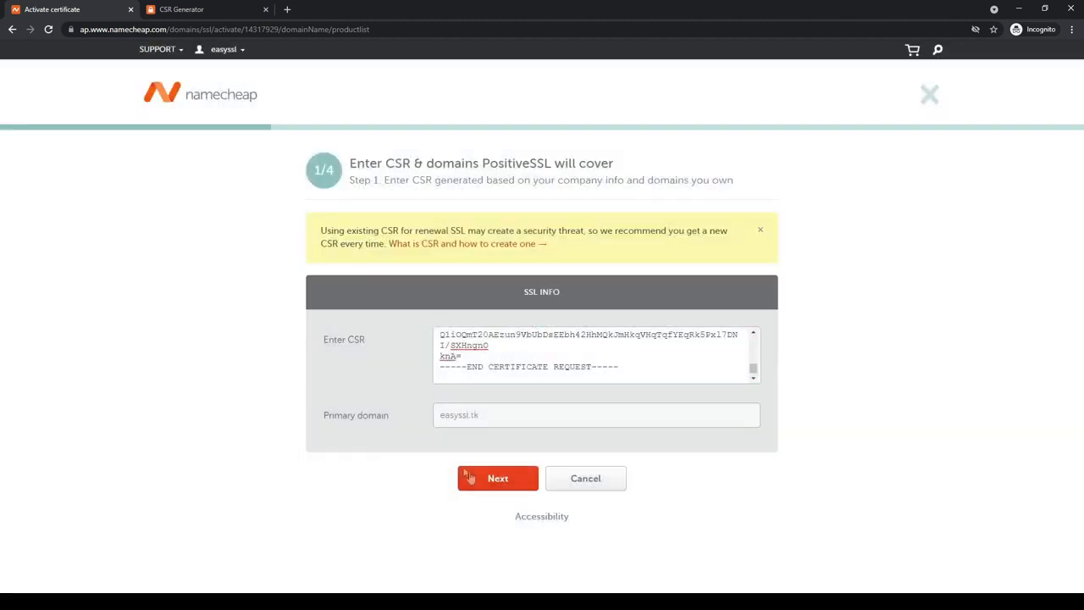
left_click(495, 480)
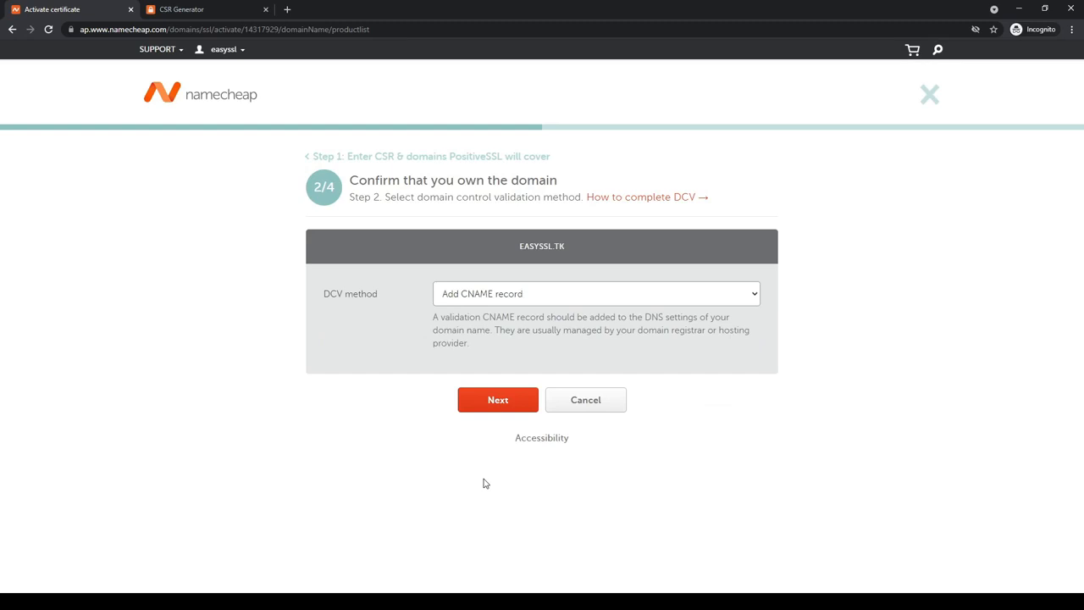
left_click(499, 404)
- Enter the admin contact's email as the recipient of the SSL file and submit the certificate activation
left_click(484, 293)
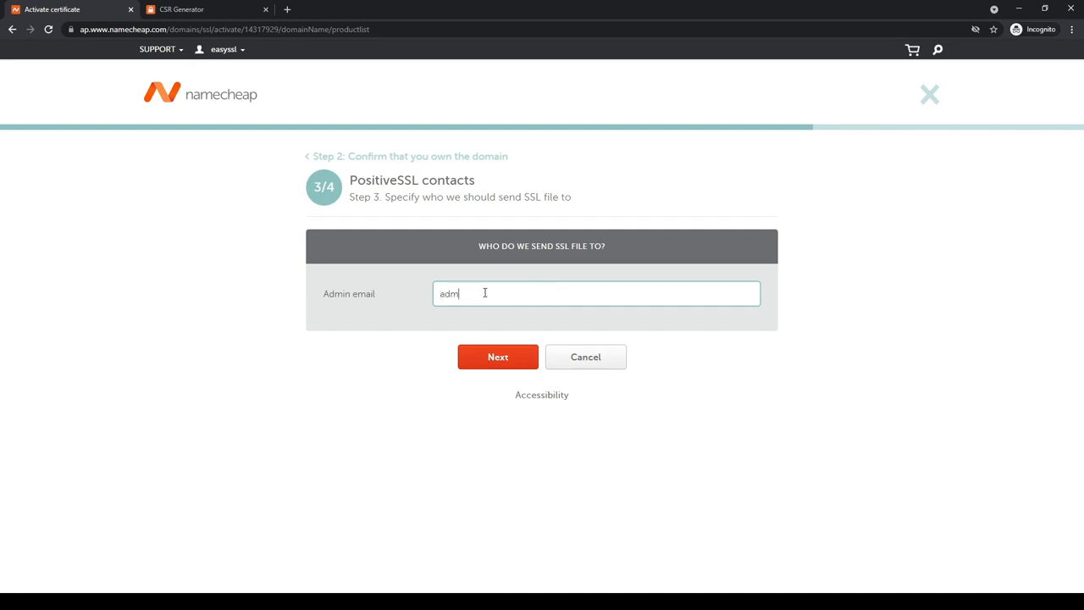
left_click(506, 364)
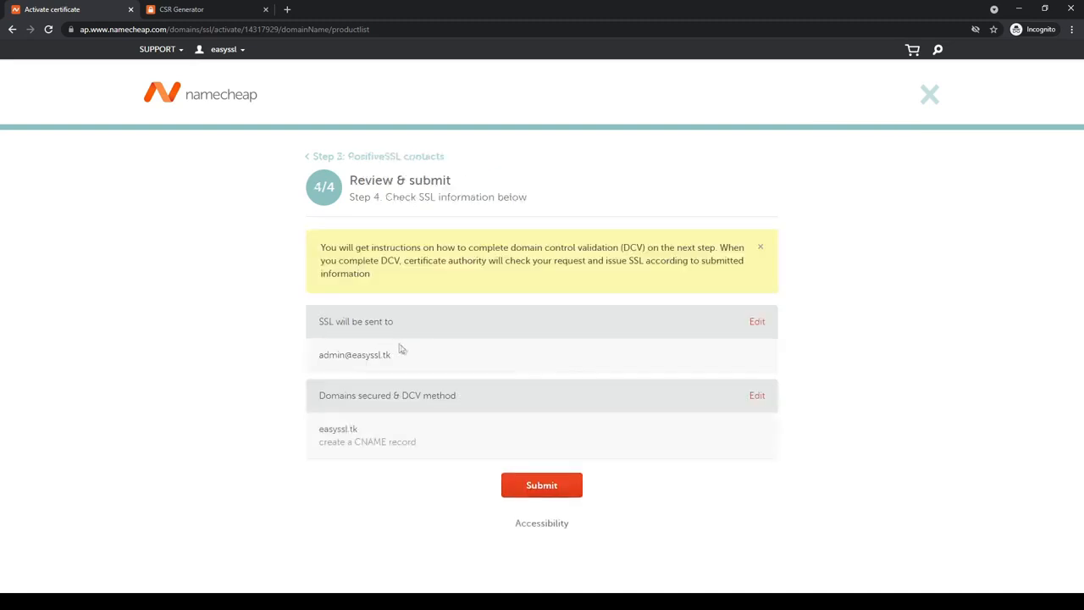
left_click(556, 491)
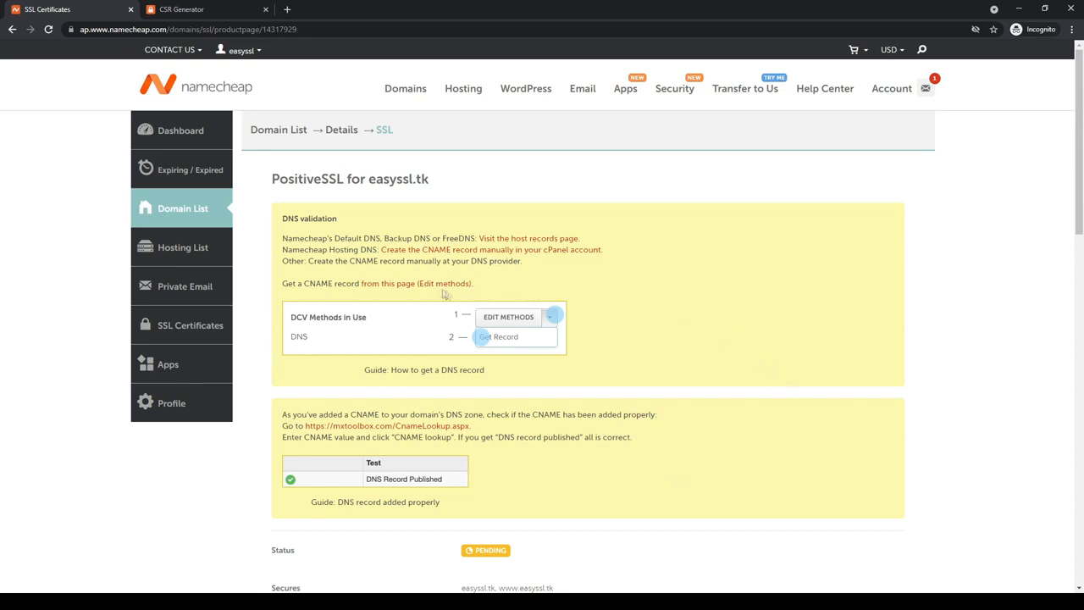
- Get the CNAME record for domain control validation from the certificate's details page
left_click(416, 286)
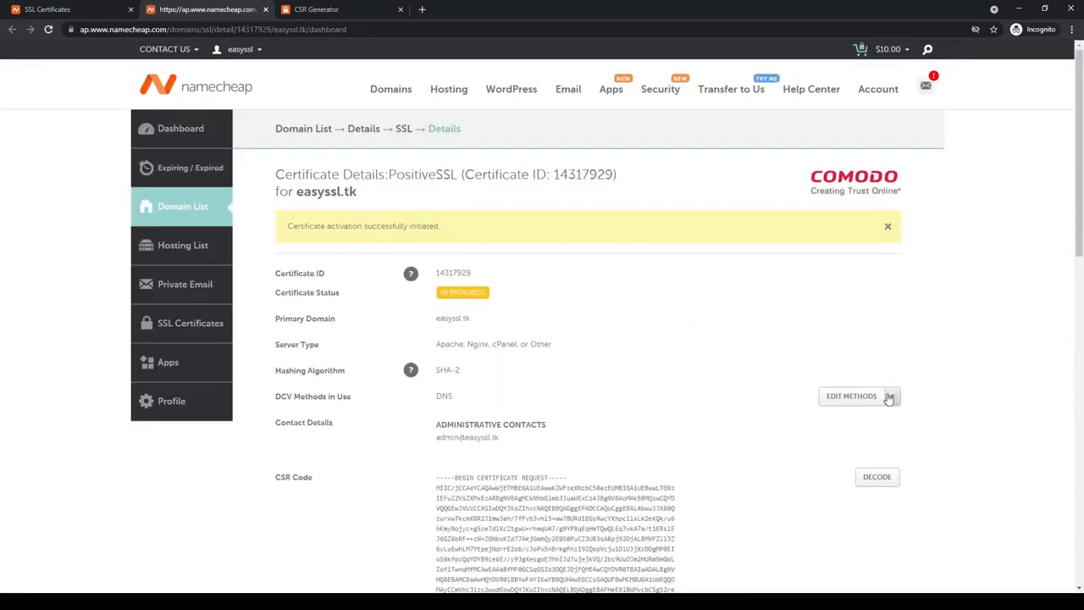
left_click(893, 400)
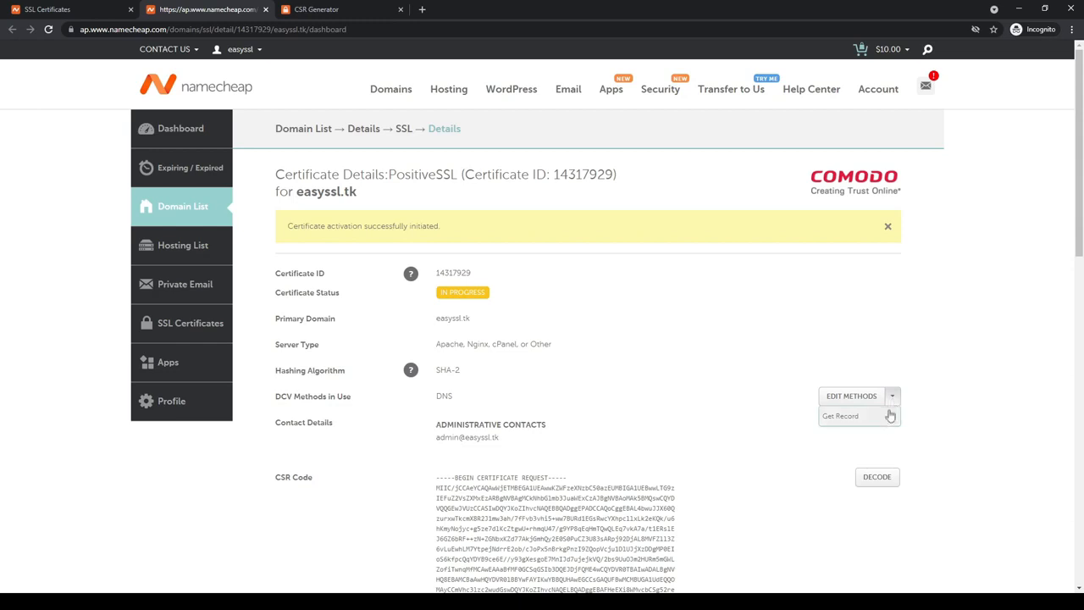
left_click(890, 417)
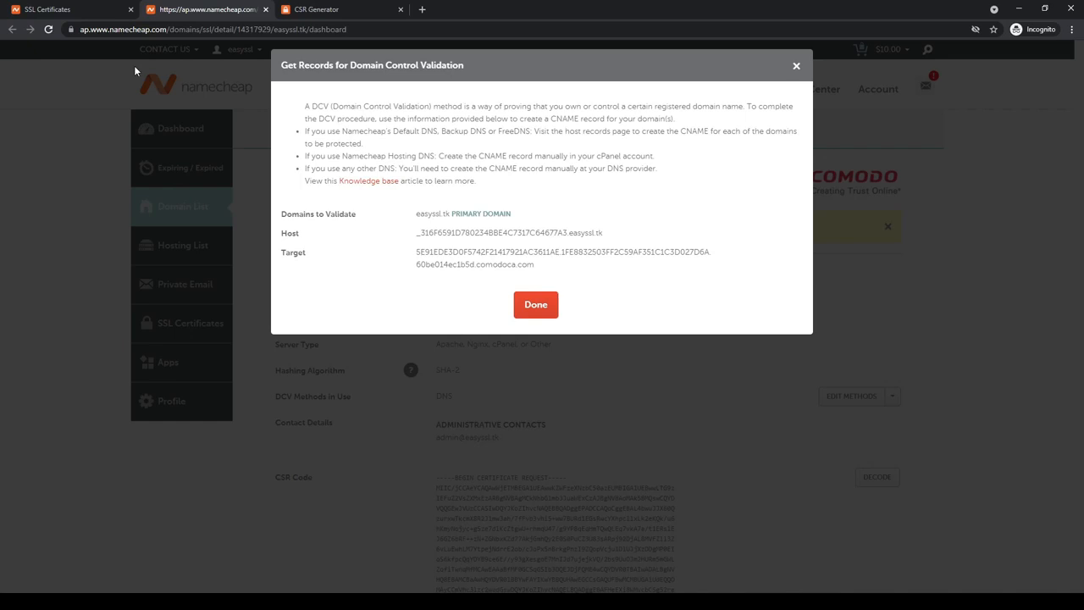
- Open the Advanced DNS host records of easyssl.tk from the account dashboard
left_click(89, 10)
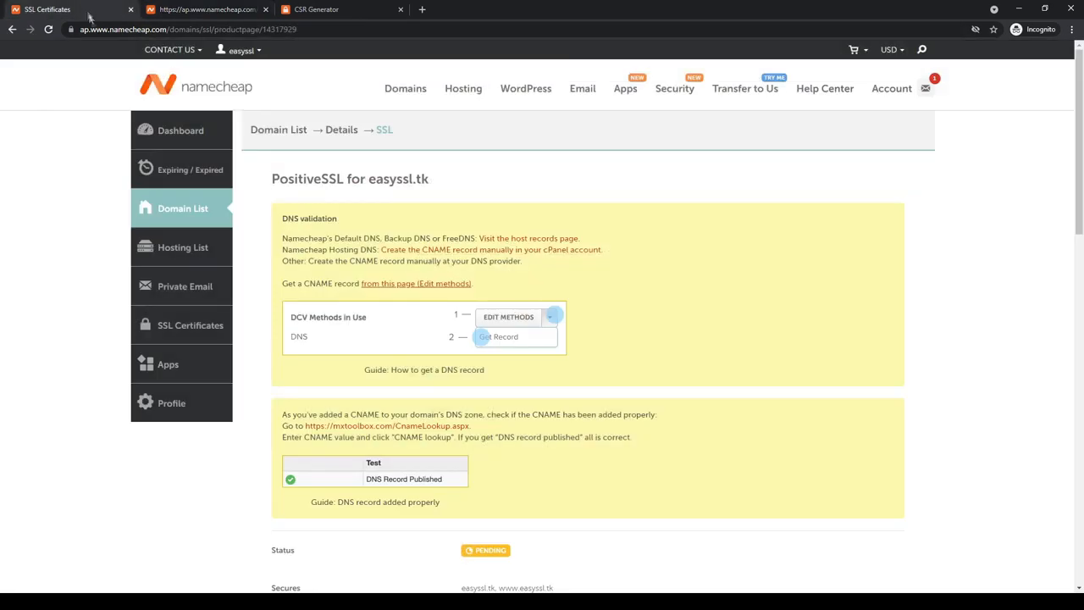
left_click(177, 132)
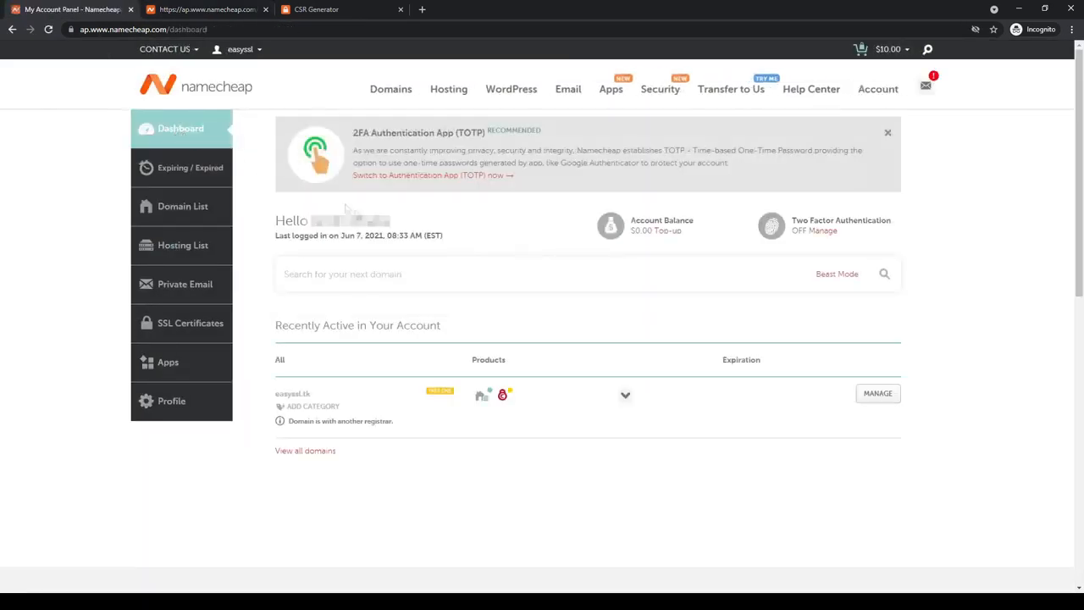
left_click(872, 395)
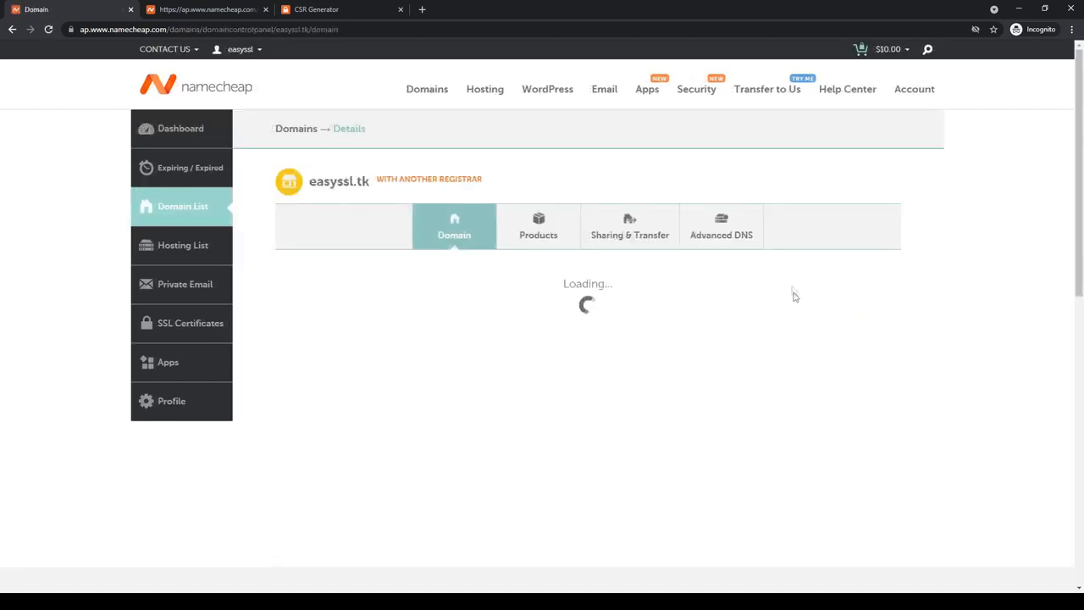
left_click(728, 240)
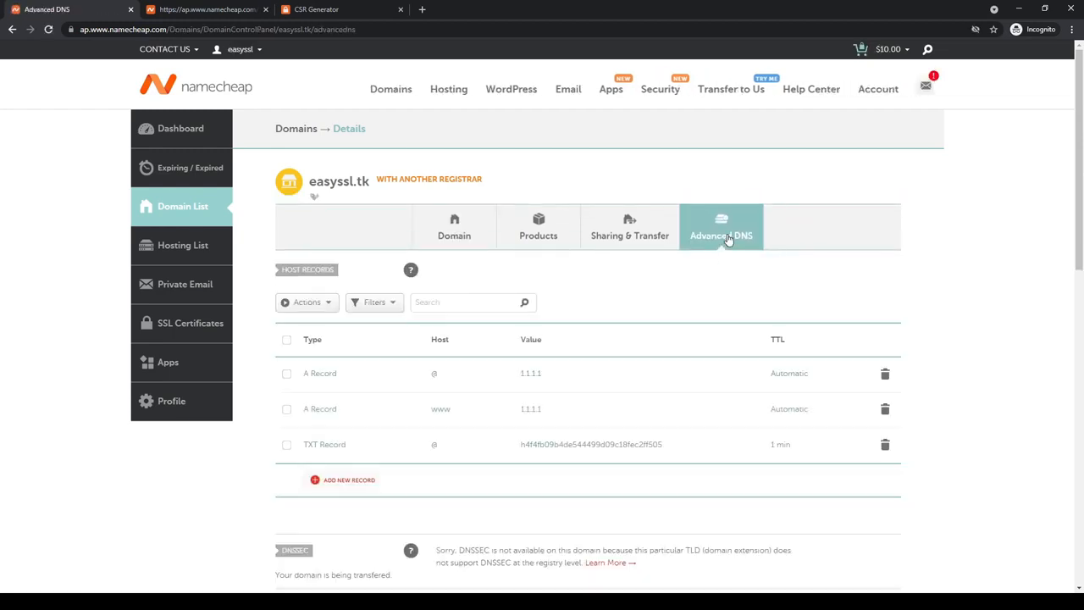
left_click_drag(334, 269, 280, 270)
left_click(349, 271)
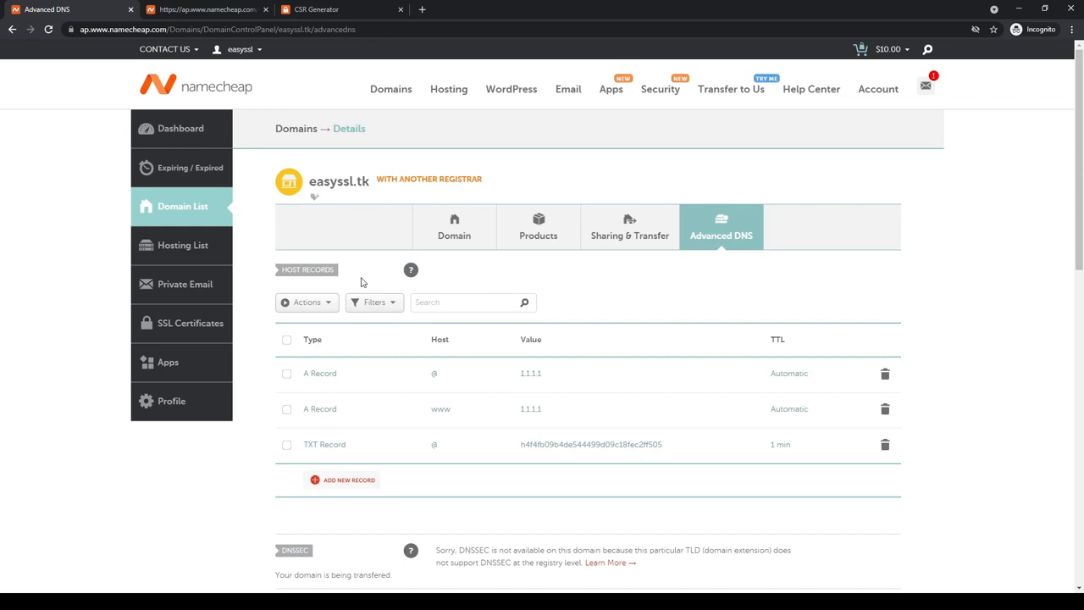
- Add a new host record to easyssl.tk and set its type to CNAME Record
left_click(349, 481)
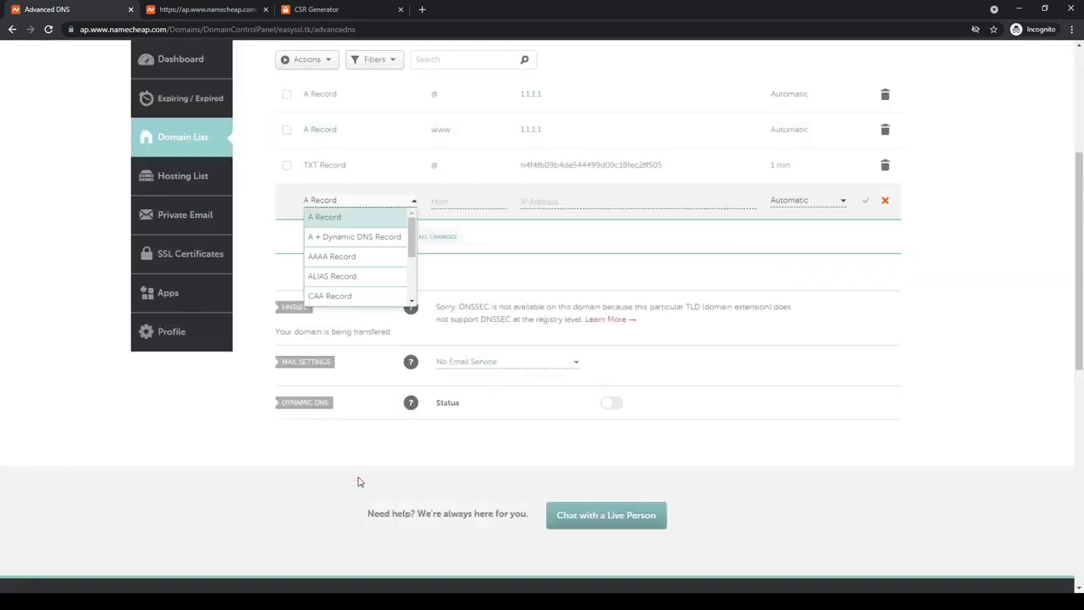
scroll(345, 265, "down", 1)
left_click(351, 264)
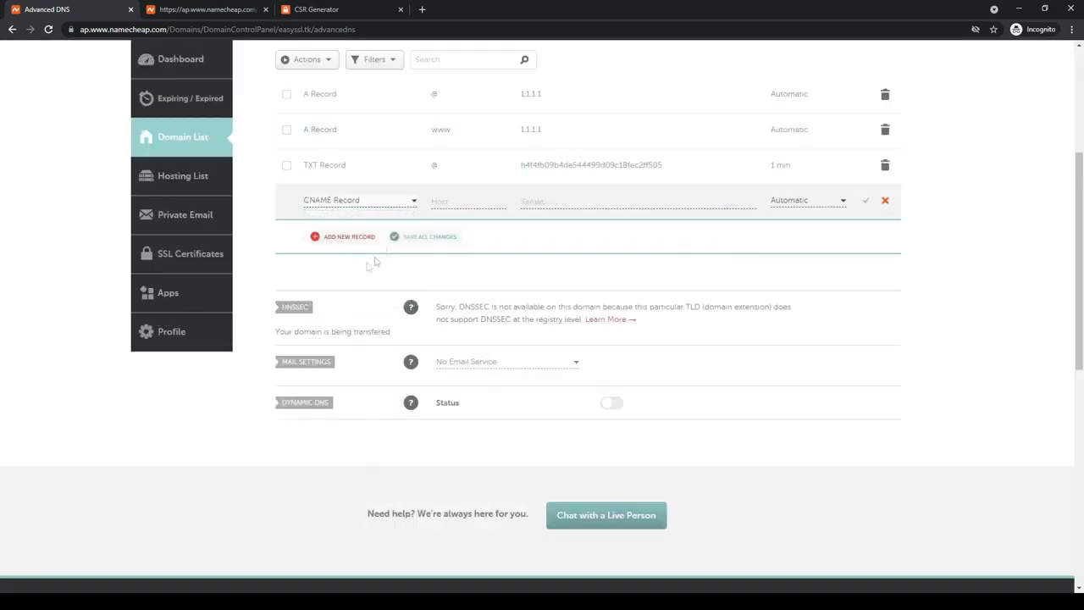
- Copy the validation Host value into the new CNAME record's host, leaving out the .easyssl.tk suffix
left_click(211, 10)
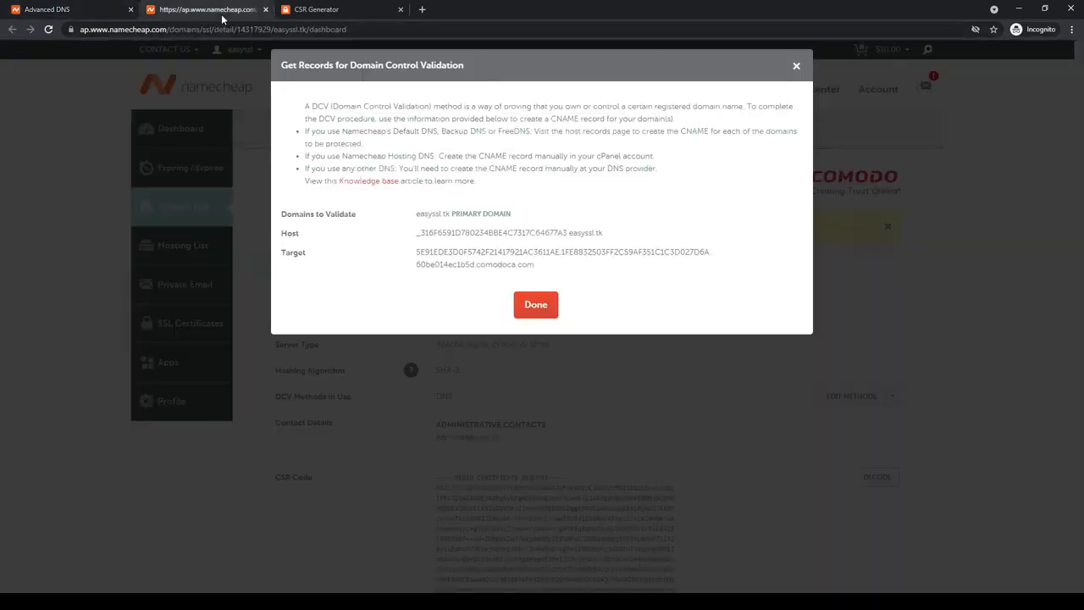
triple_click(495, 232)
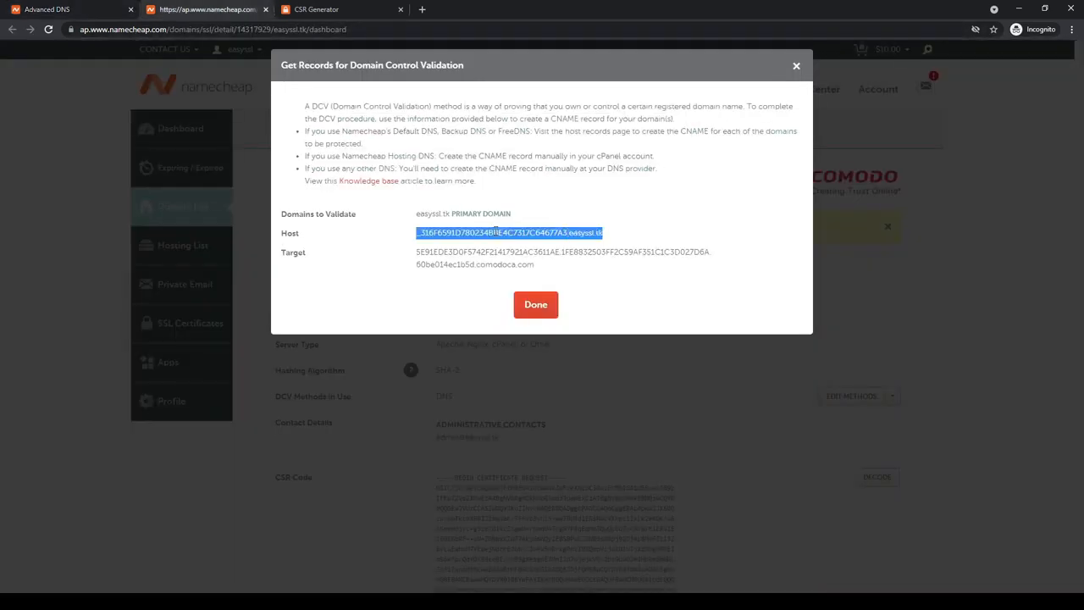
left_click(102, 17)
key("ctrl+v")
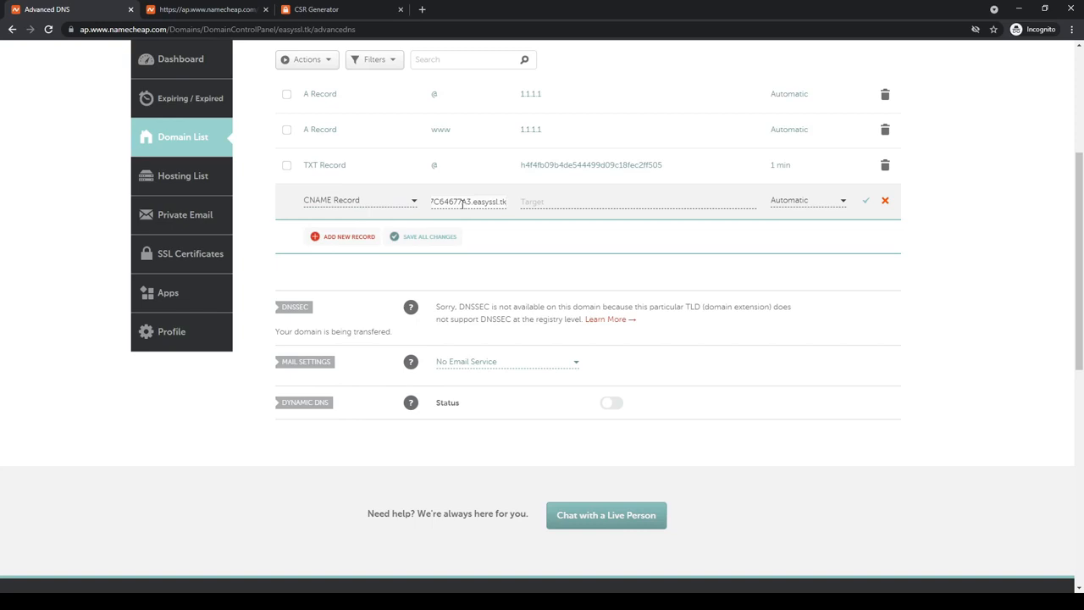
left_click_drag(477, 201, 507, 203)
key("BackSpace")
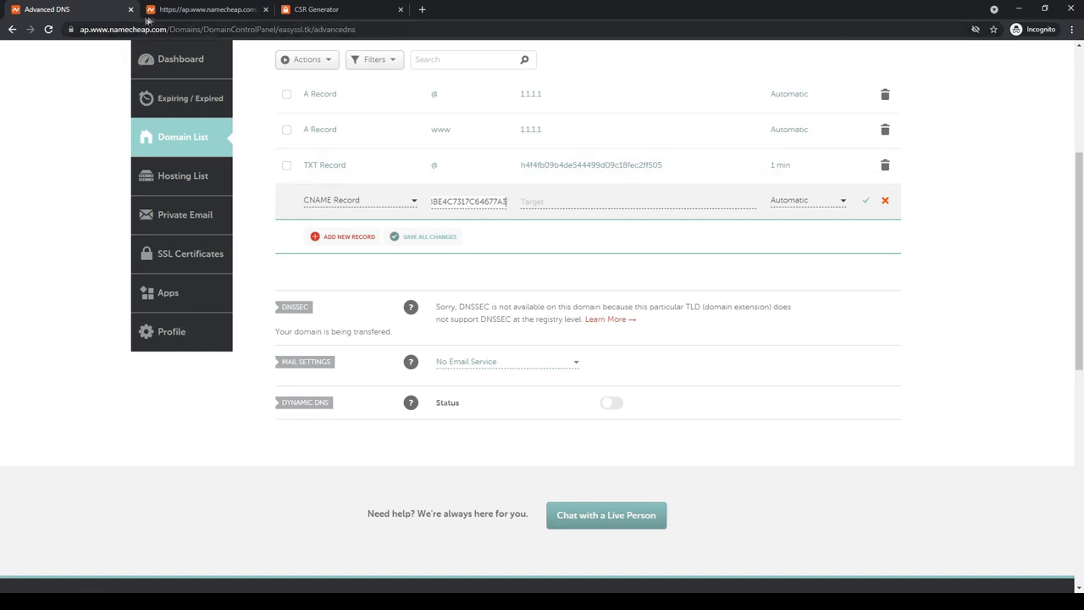
- Copy the full validation Target value, ending in comodoca.com, into the CNAME record's target
left_click(178, 9)
triple_click(518, 263)
key("ctrl+c")
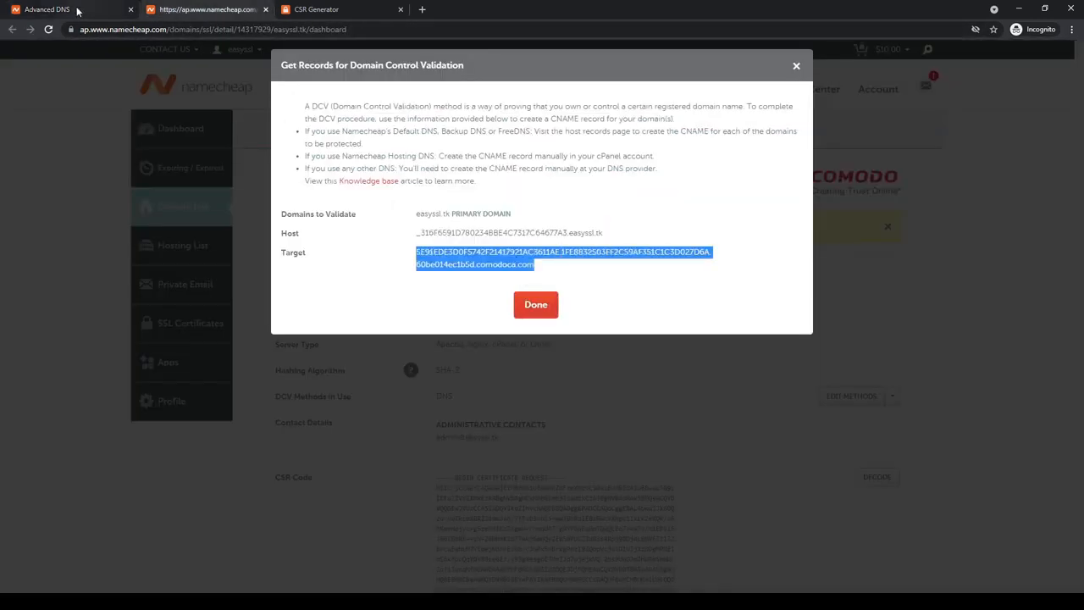
left_click(76, 9)
left_click(553, 201)
key("ctrl+v")
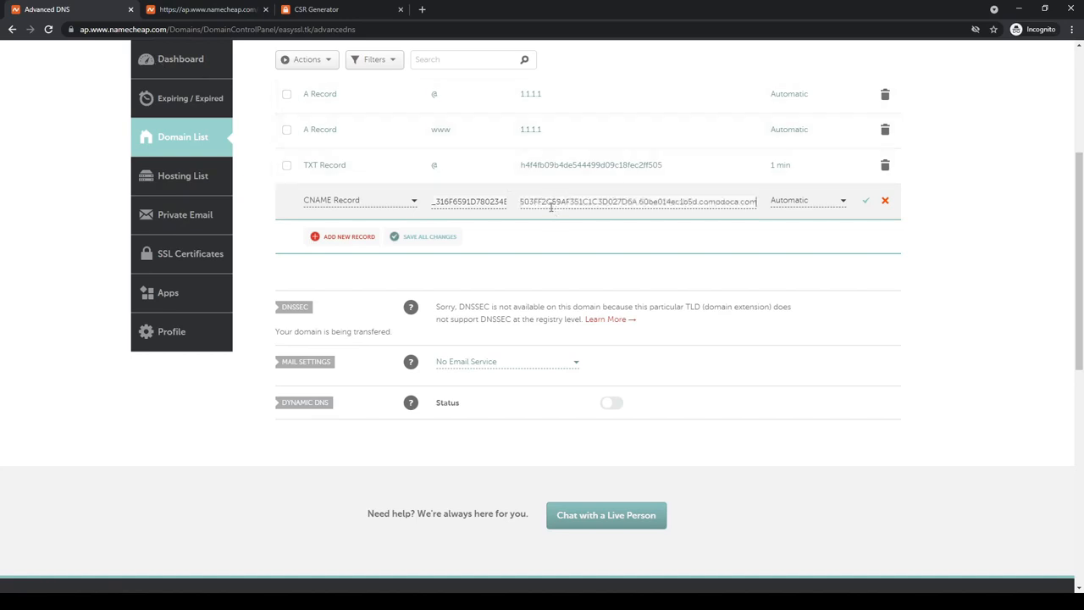
- Set the CNAME record's TTL to 1 min and save the record
left_click(833, 203)
scroll(809, 279, "down", 2)
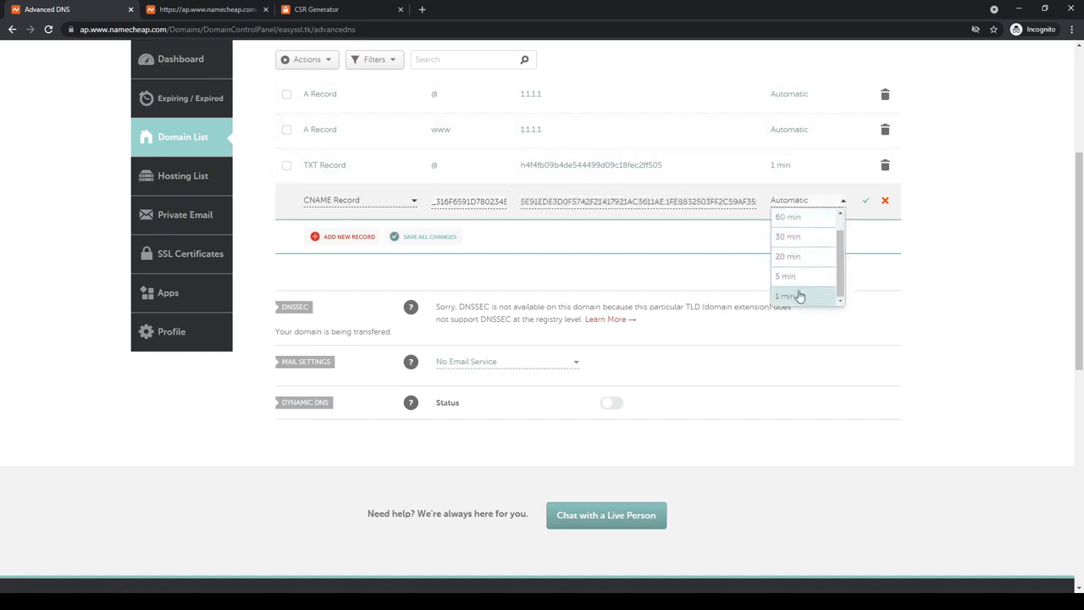
left_click(800, 296)
left_click(863, 202)
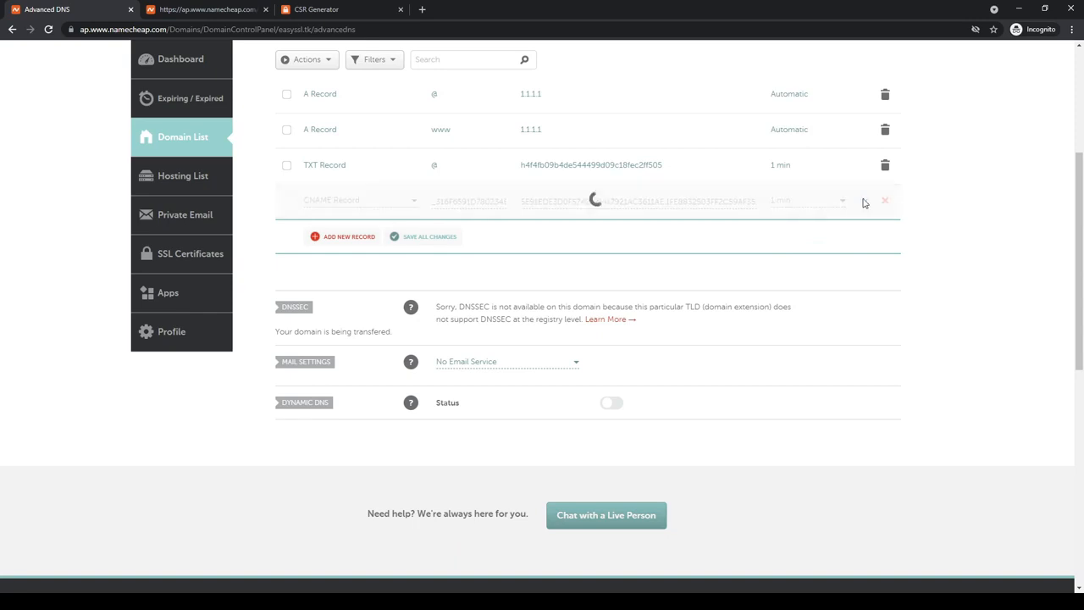
- Go to the PositiveSSL page for easyssl.tk and open the linked MxToolbox CNAME lookup
scroll(844, 280, "up", 3)
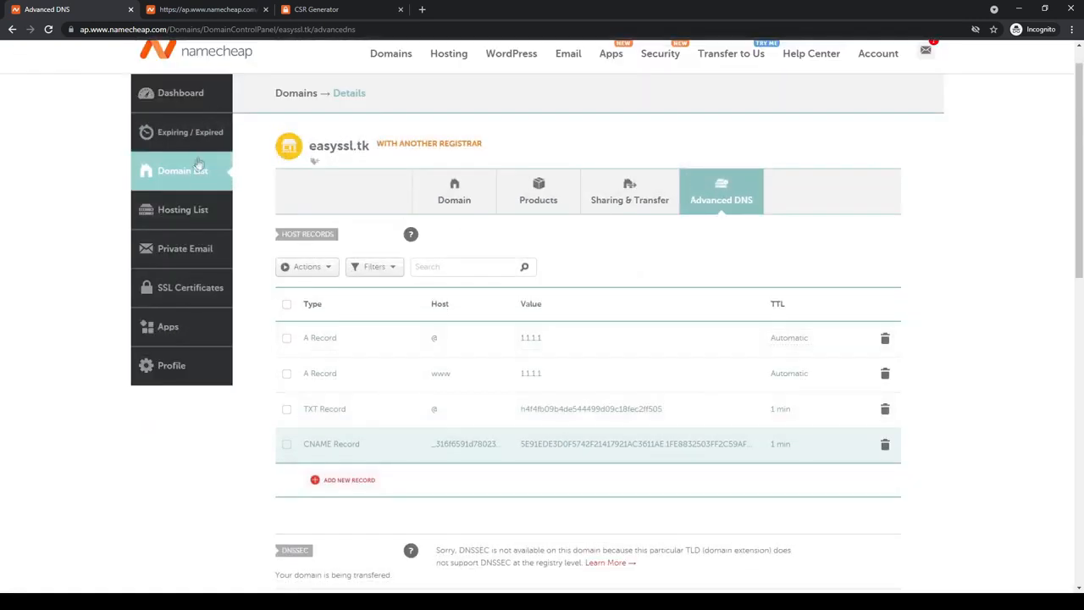
left_click(190, 289)
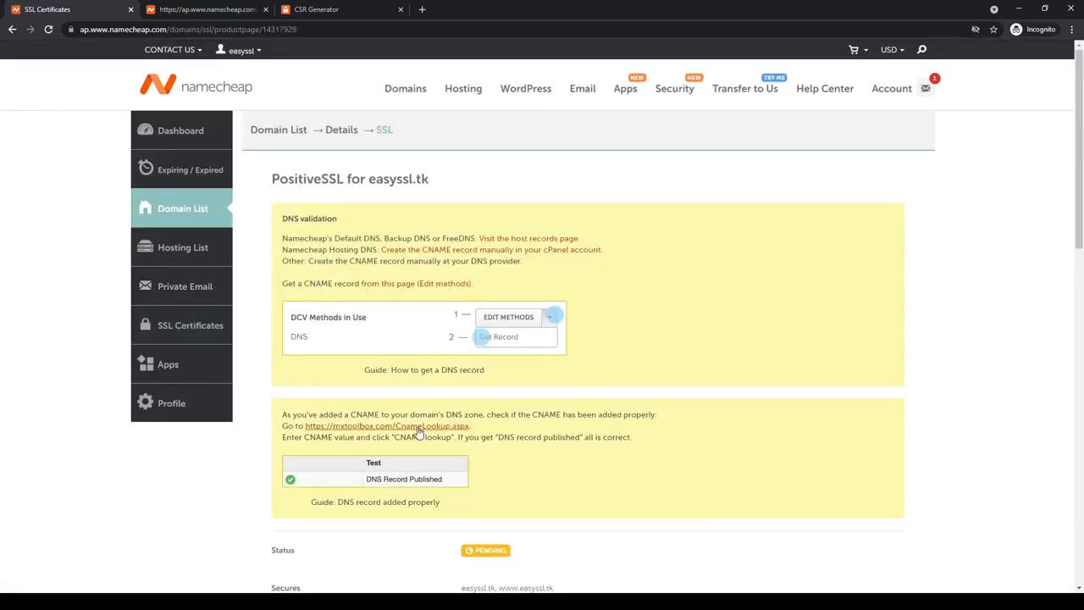
left_click(424, 429)
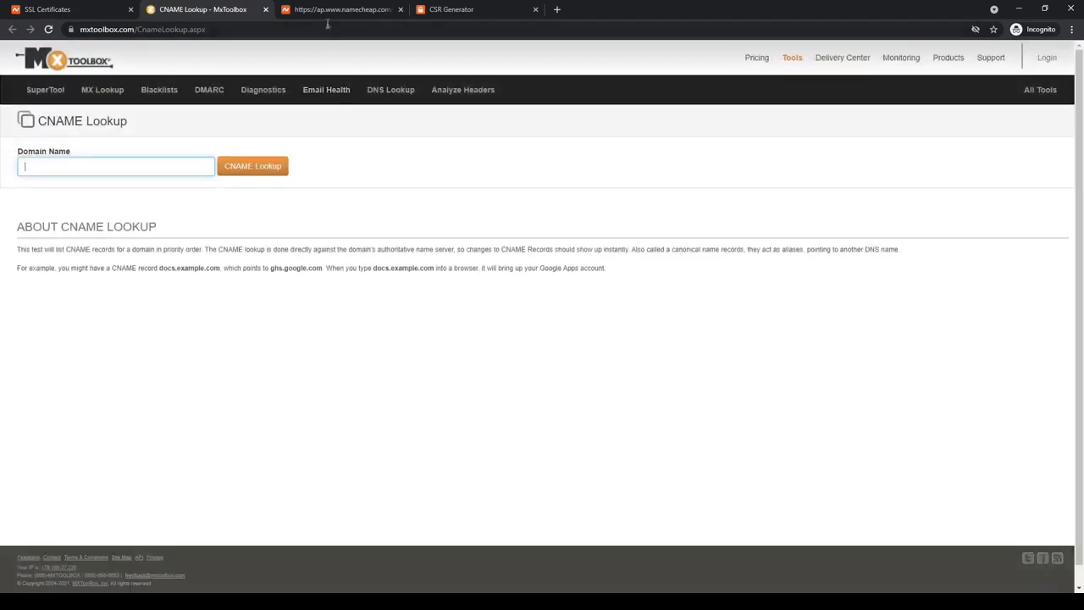
- Look up the full validation host name, including .easyssl.tk, in MxToolbox and check whether its DNS record is published
left_click(330, 9)
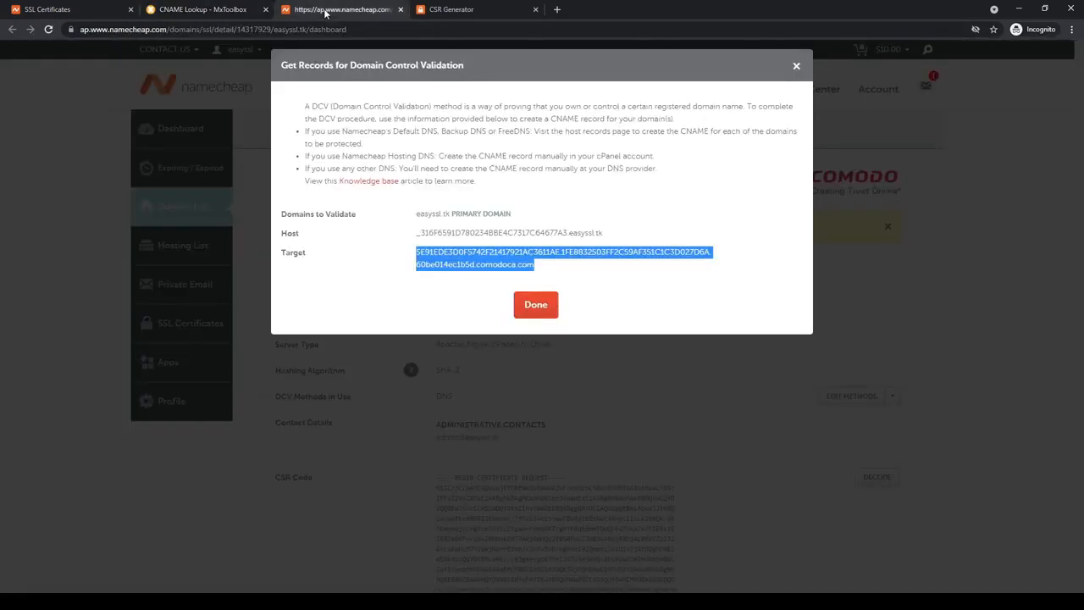
triple_click(465, 237)
left_click(203, 9)
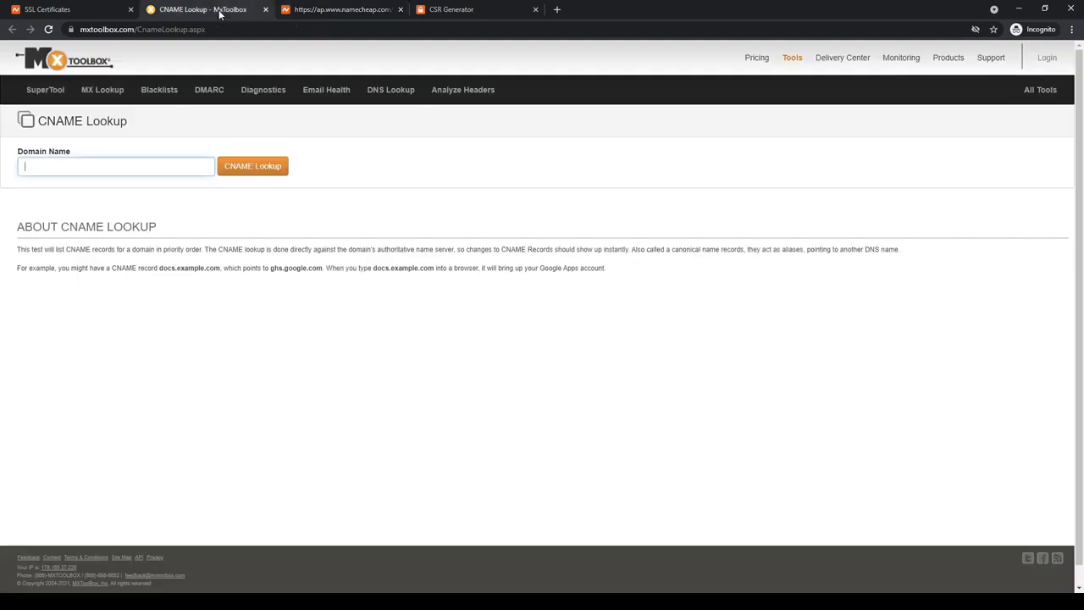
key("ctrl+v")
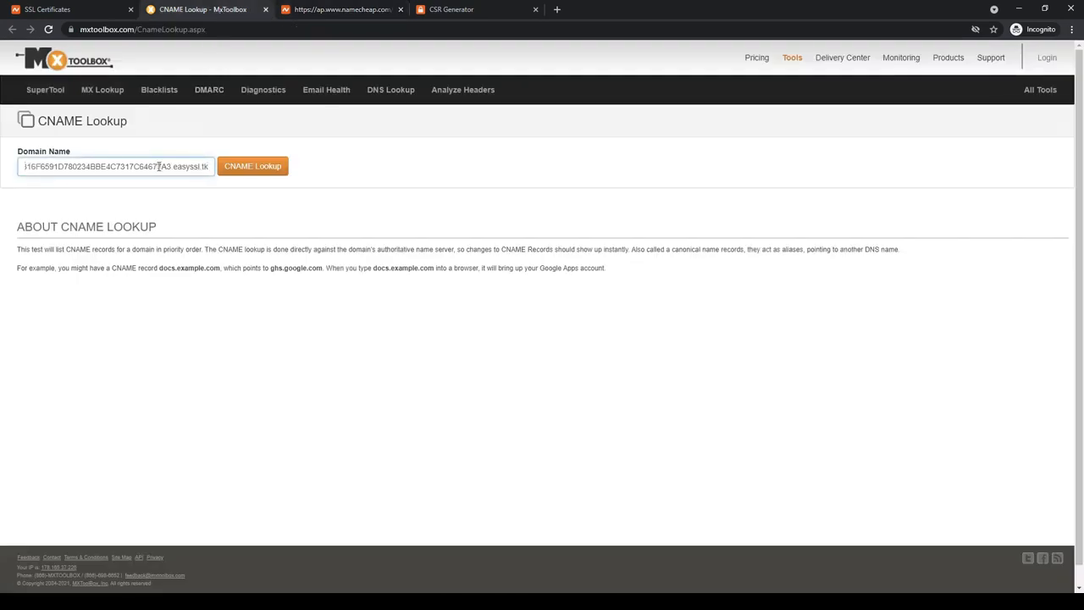
left_click(244, 169)
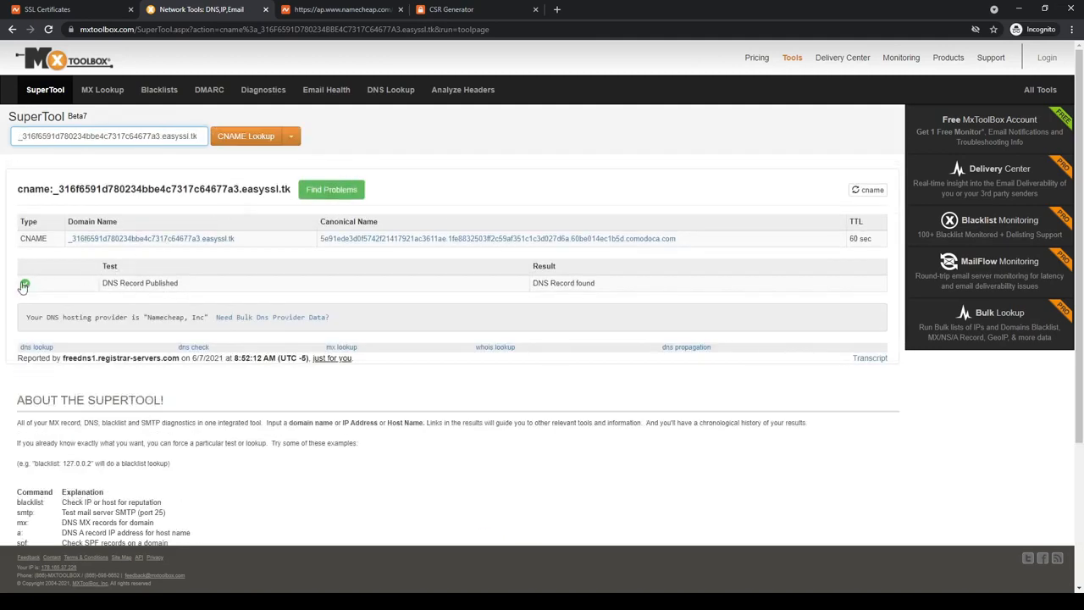
triple_click(559, 282)
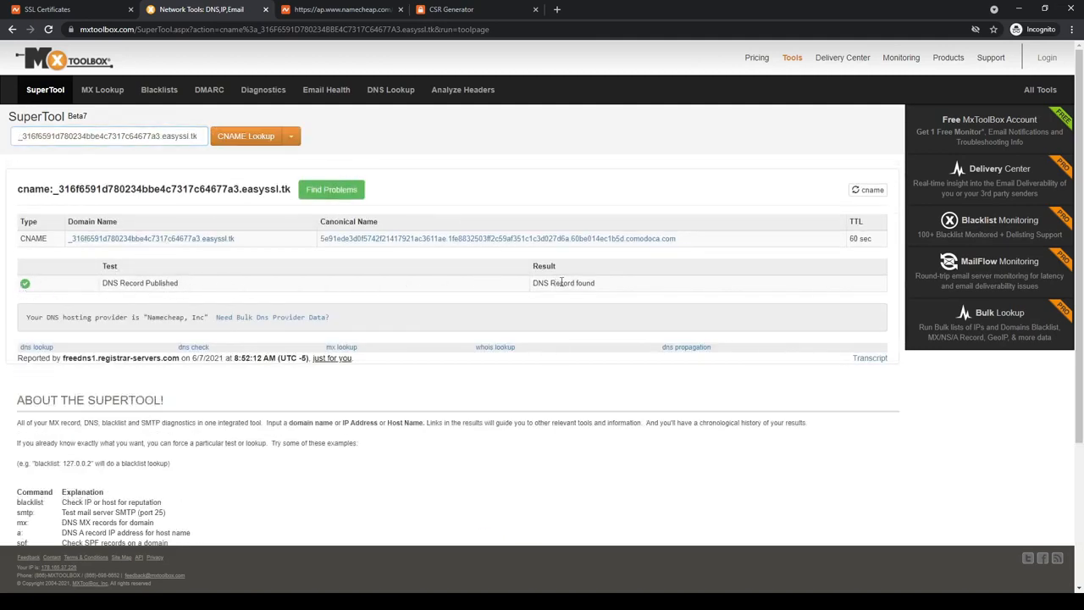
left_click(562, 283)
- Close the validation record details in Namecheap and retry domain control validation with the DNS-based method
left_click(337, 9)
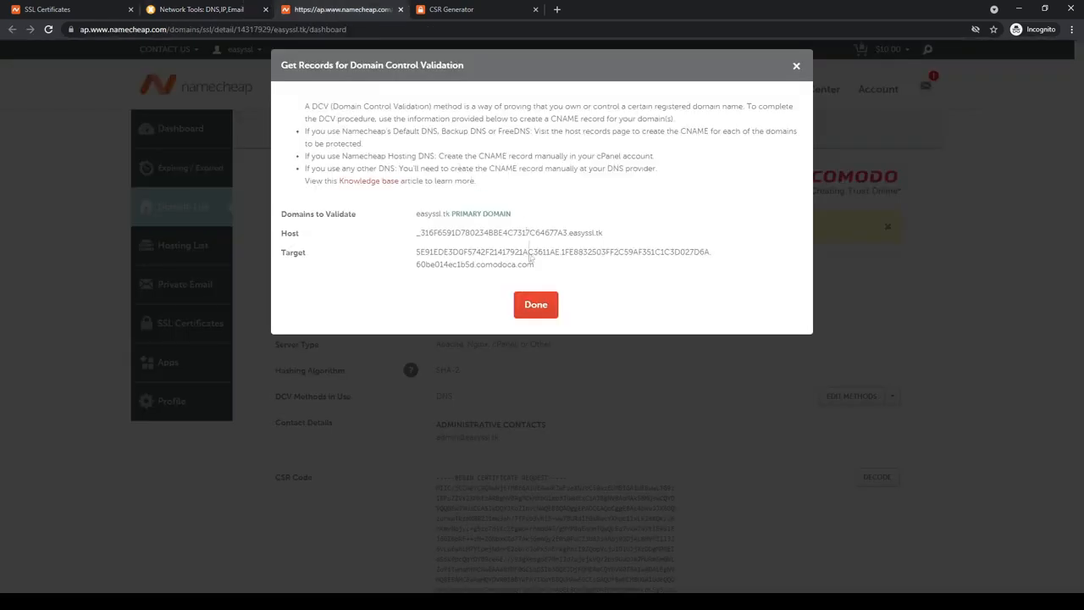
left_click(535, 307)
left_click(850, 398)
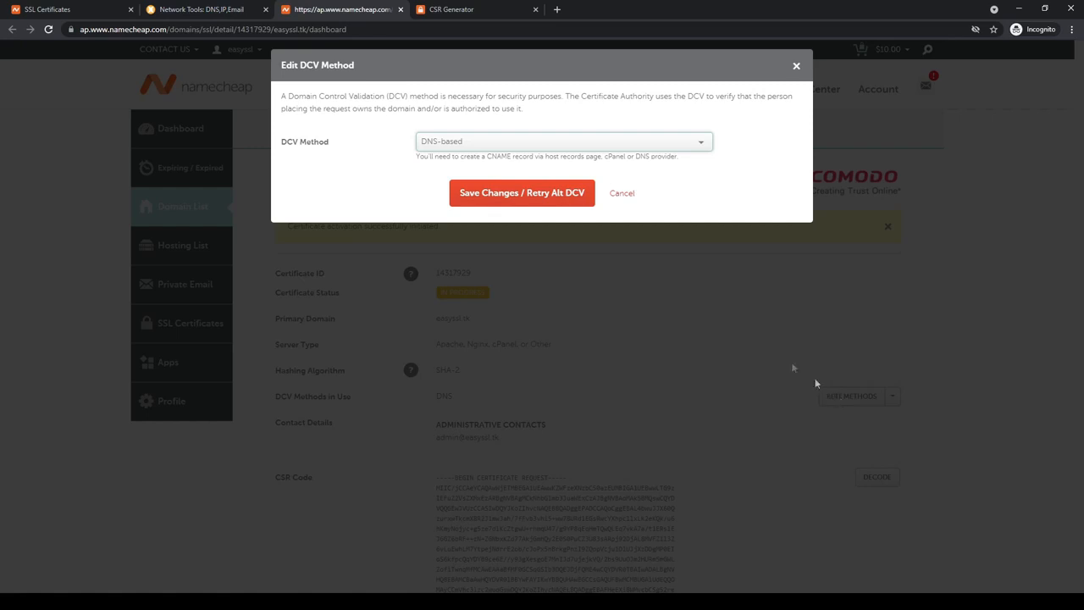
left_click(544, 195)
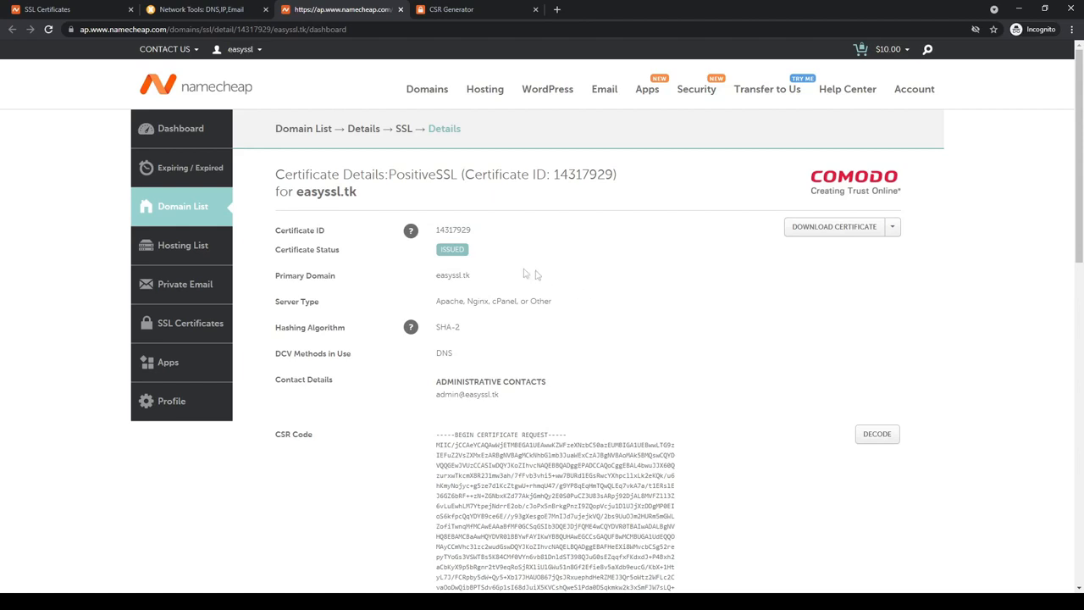
- Check the certificate status of easyssl.tk and download the PositiveSSL certificate
double_click(454, 252)
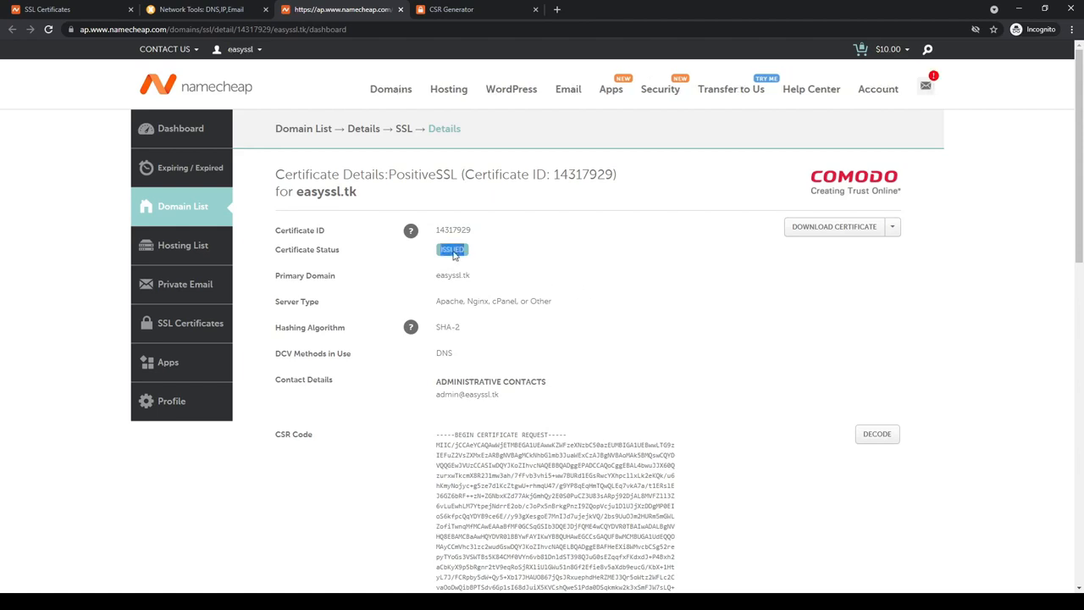
left_click(455, 254)
left_click(836, 229)
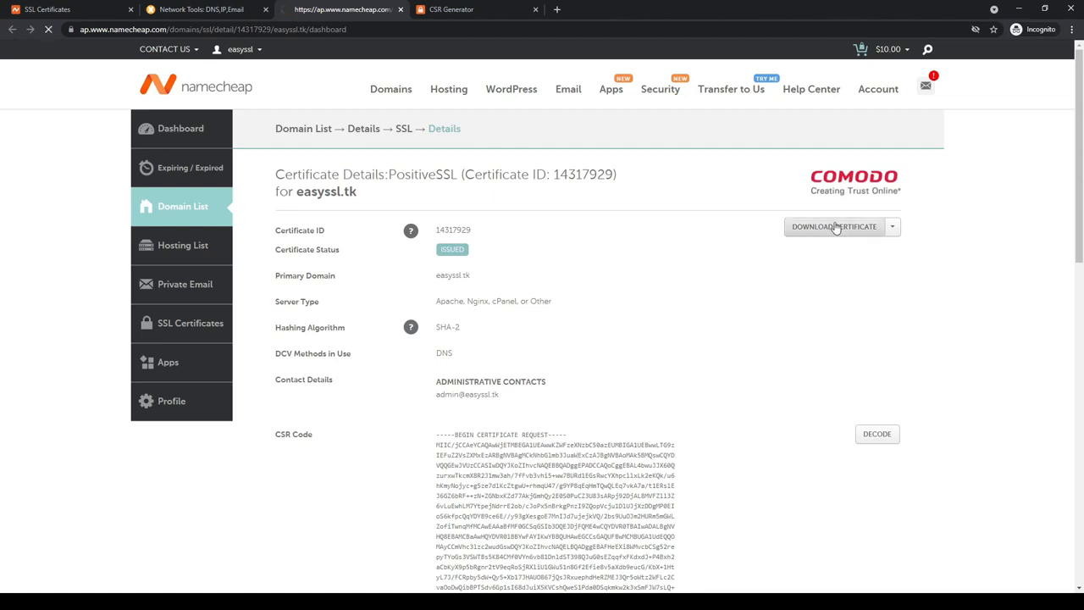